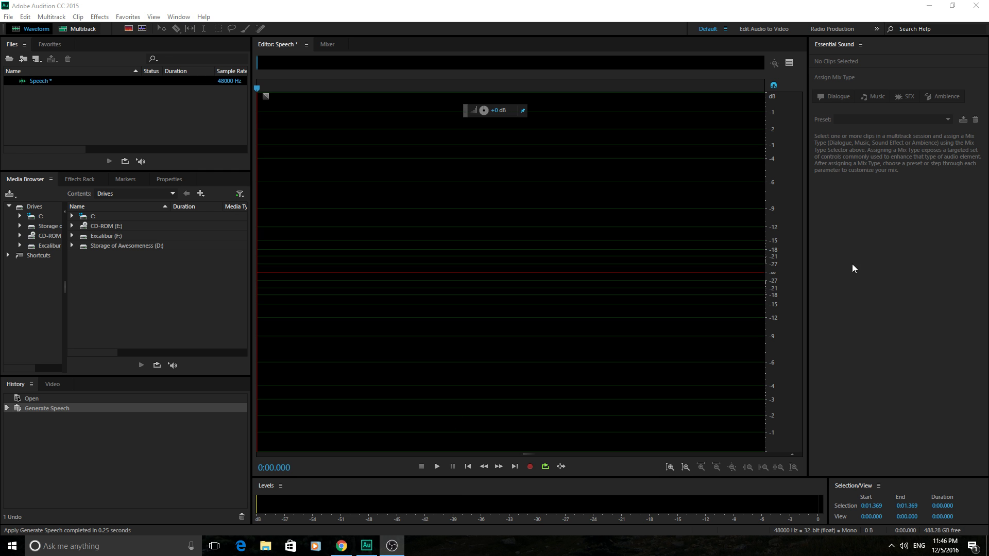
Search for Settings and go to Time & language > Region & language
click(150, 541)
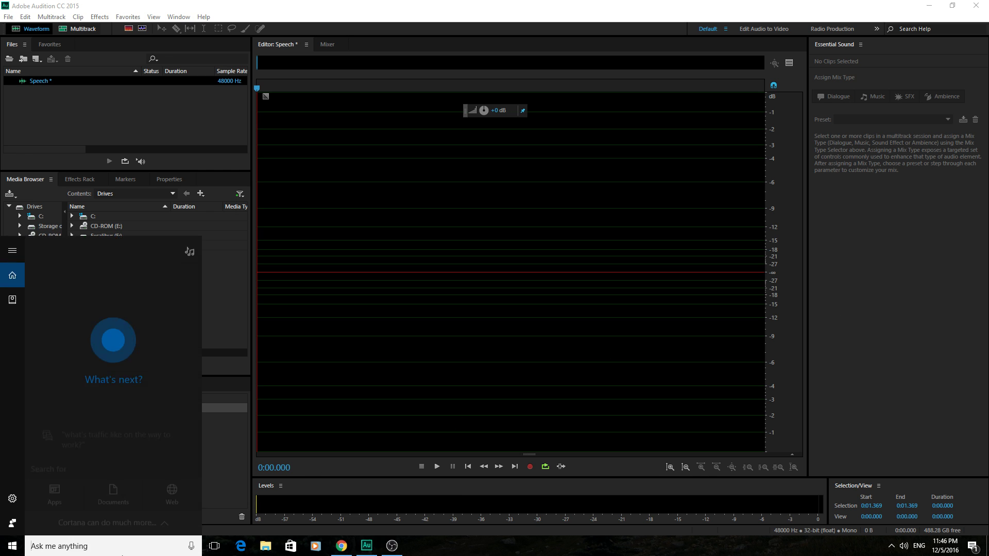
text(set)
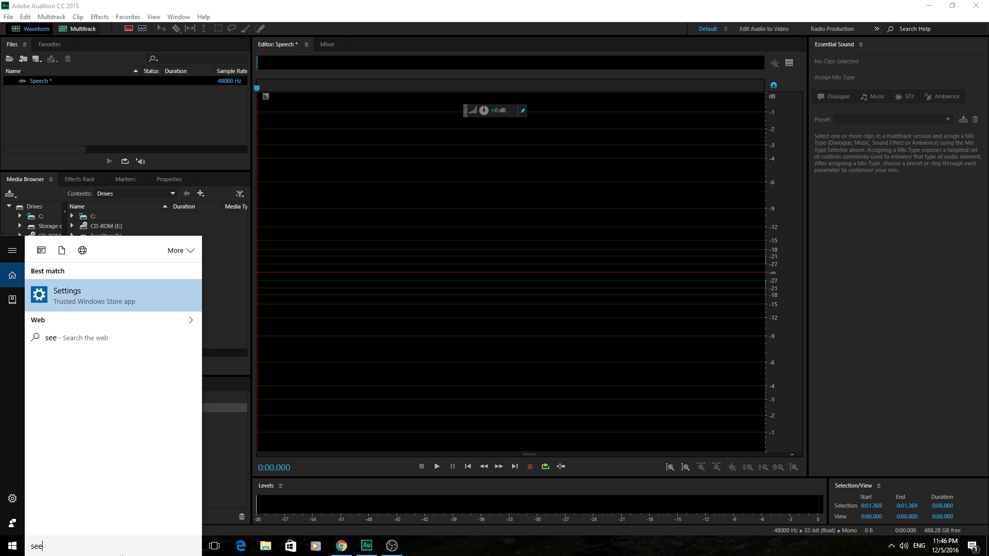
click(128, 303)
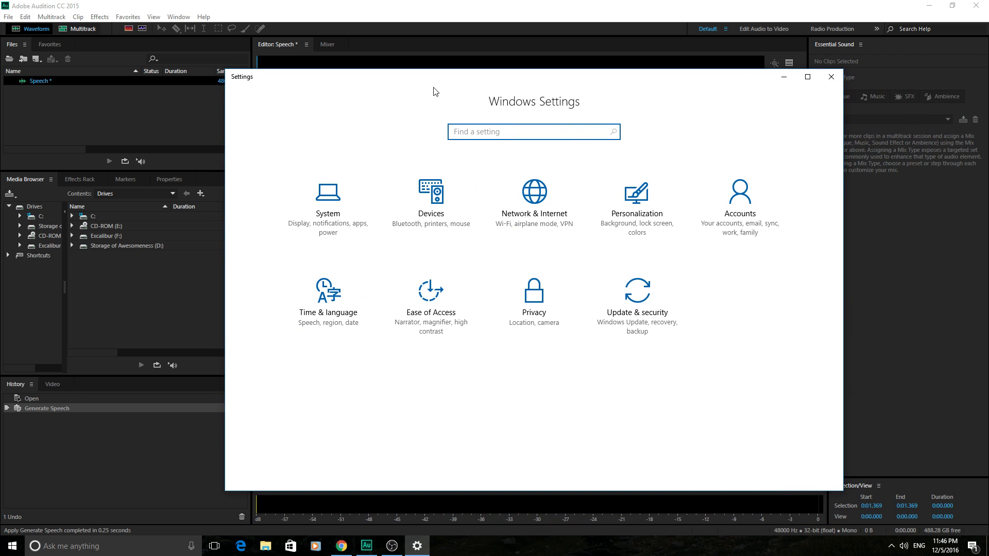
click(361, 286)
click(307, 202)
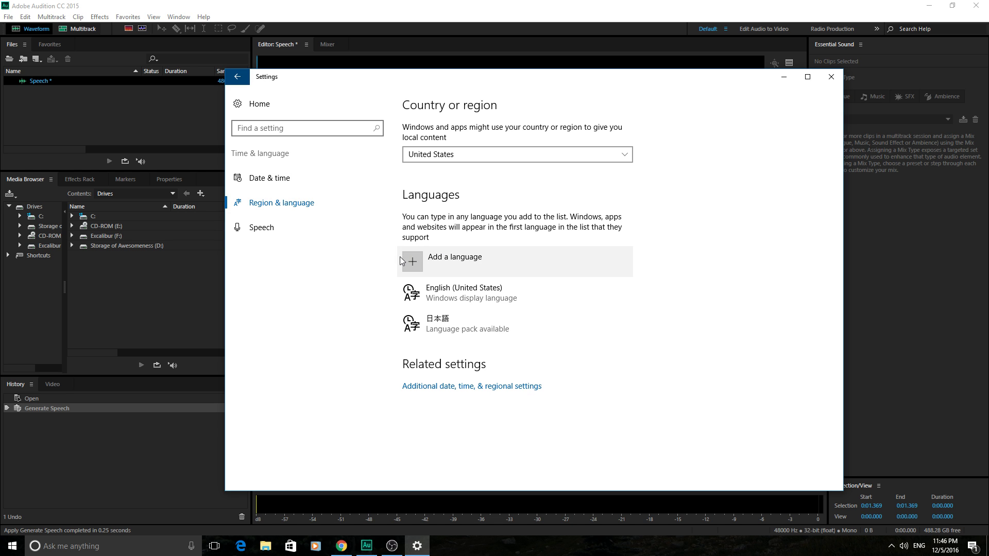
Open Add a language and scroll up and down the list of installable languages
click(413, 266)
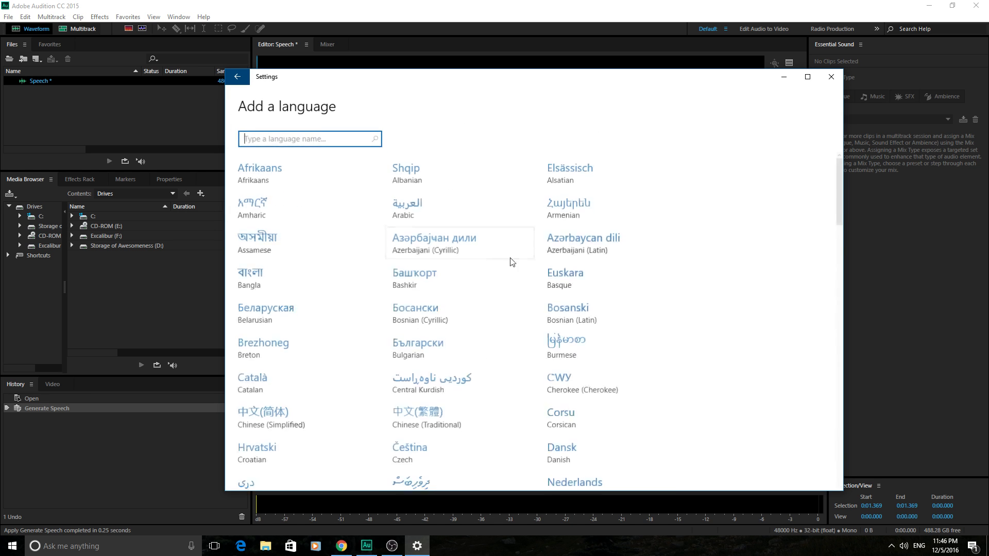
scroll(510, 261, down, 5)
scroll(482, 256, up, 5)
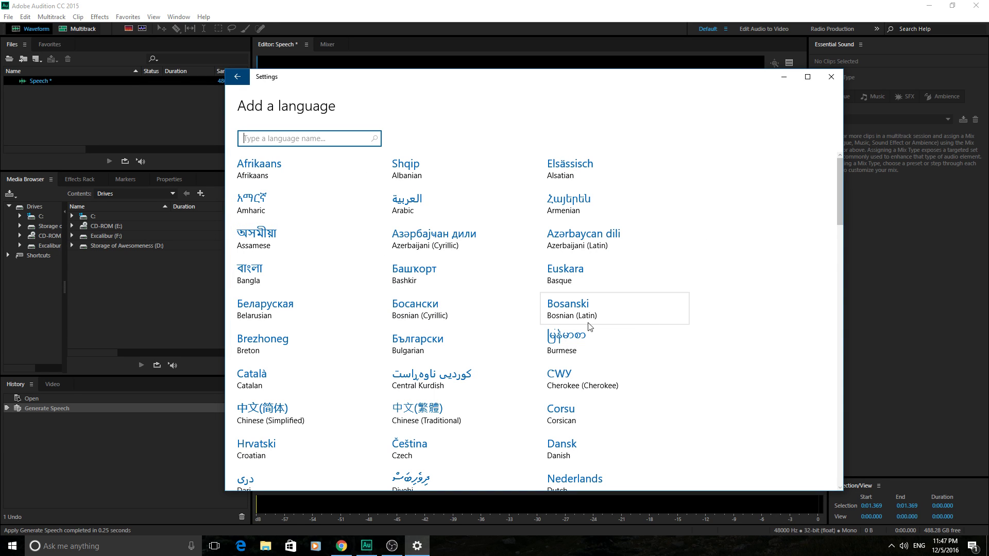
scroll(510, 317, down, 3)
scroll(412, 273, up, 3)
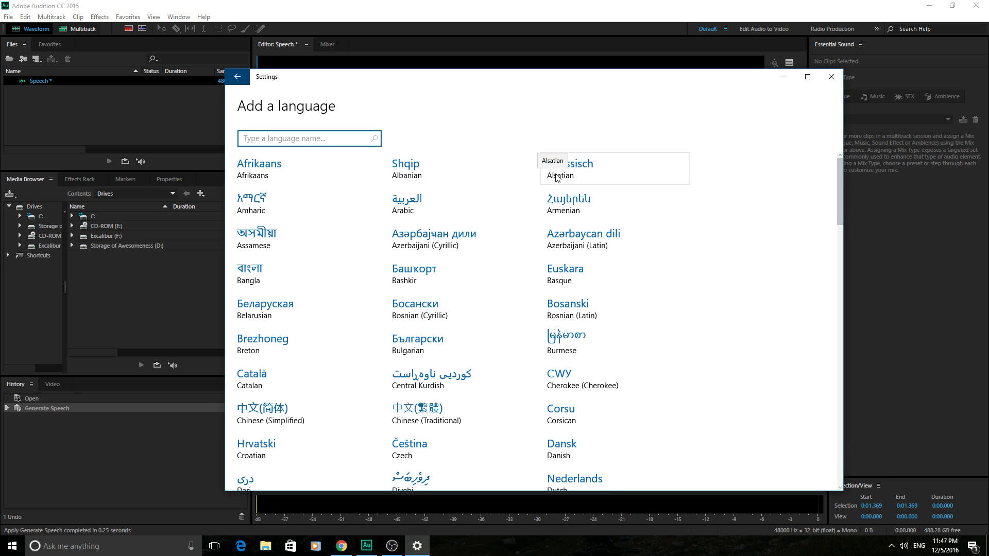
scroll(487, 172, down, 3)
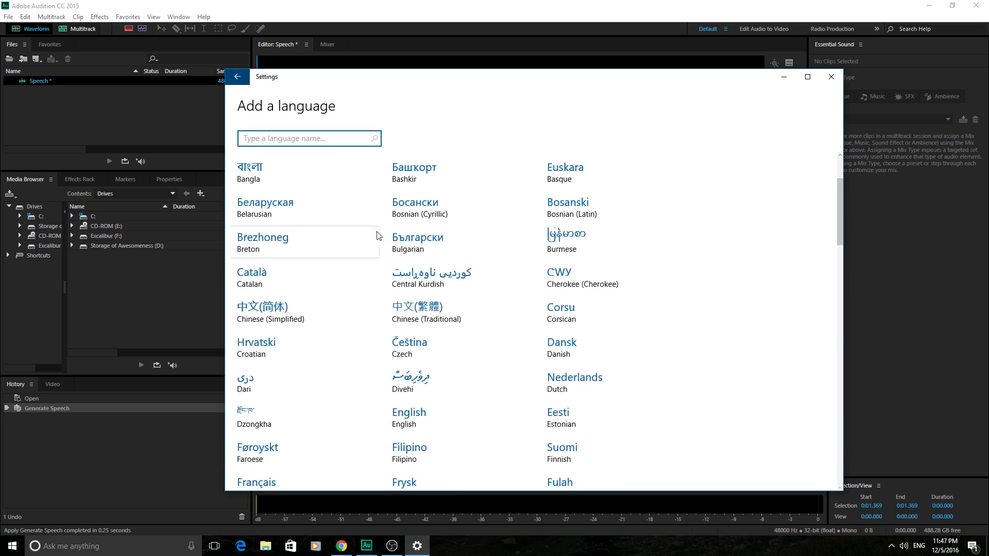
scroll(317, 237, up, 3)
scroll(496, 258, down, 5)
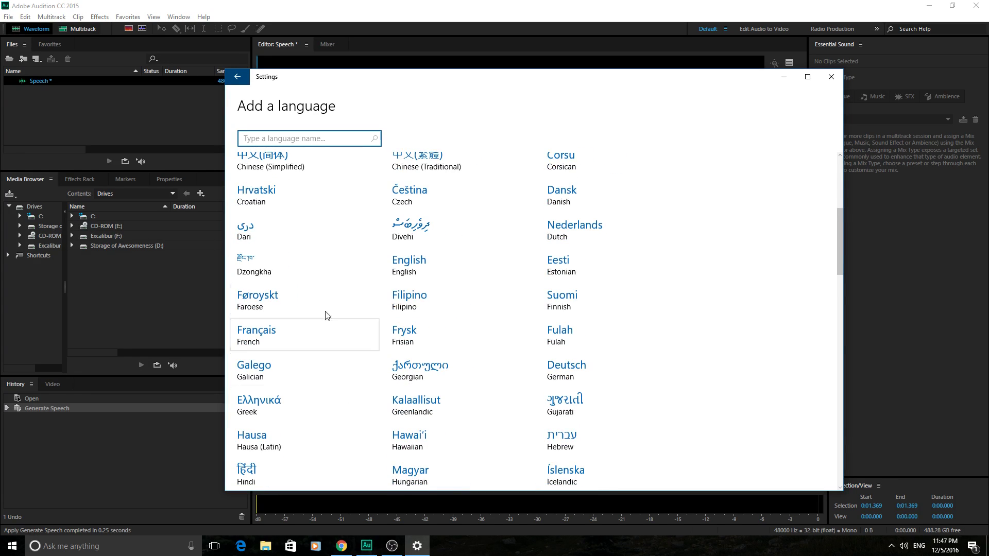
scroll(457, 274, down, 3)
scroll(534, 267, down, 3)
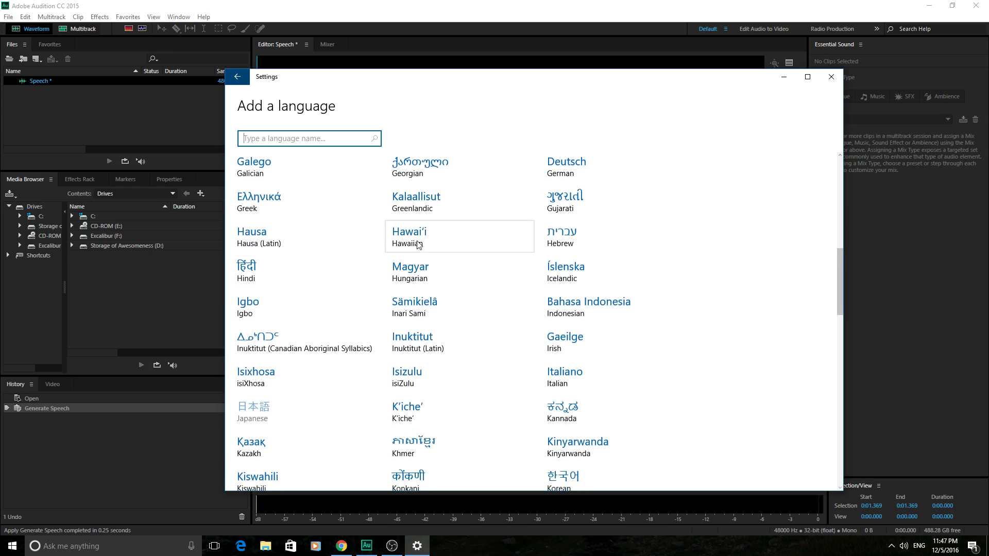
scroll(448, 246, up, 5)
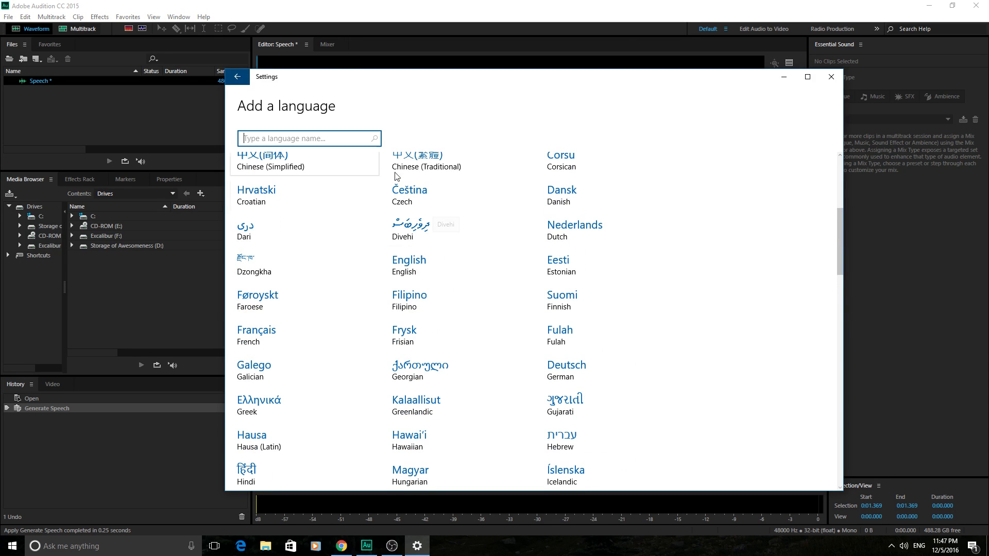
Back on Region & language, review the 日本語 language options, then return
click(238, 76)
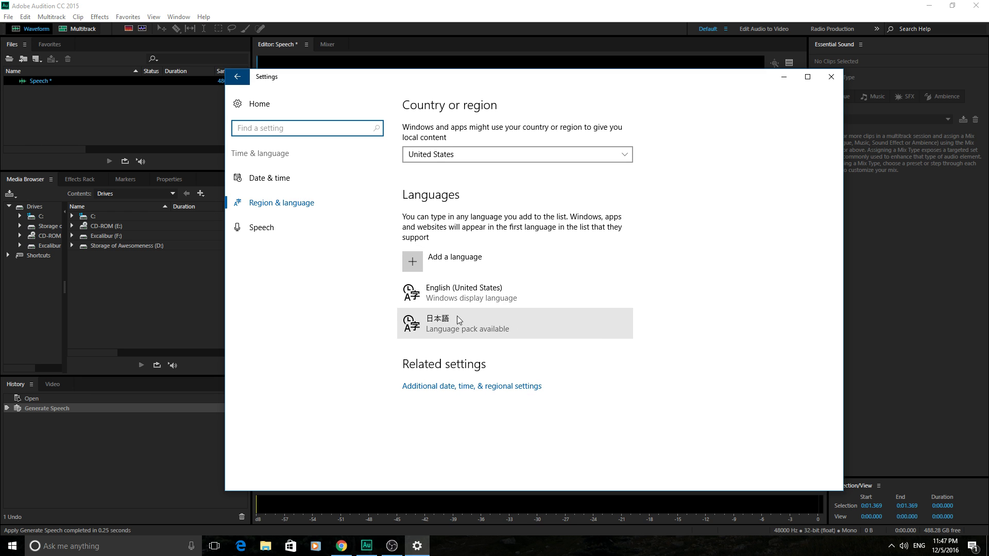
click(458, 318)
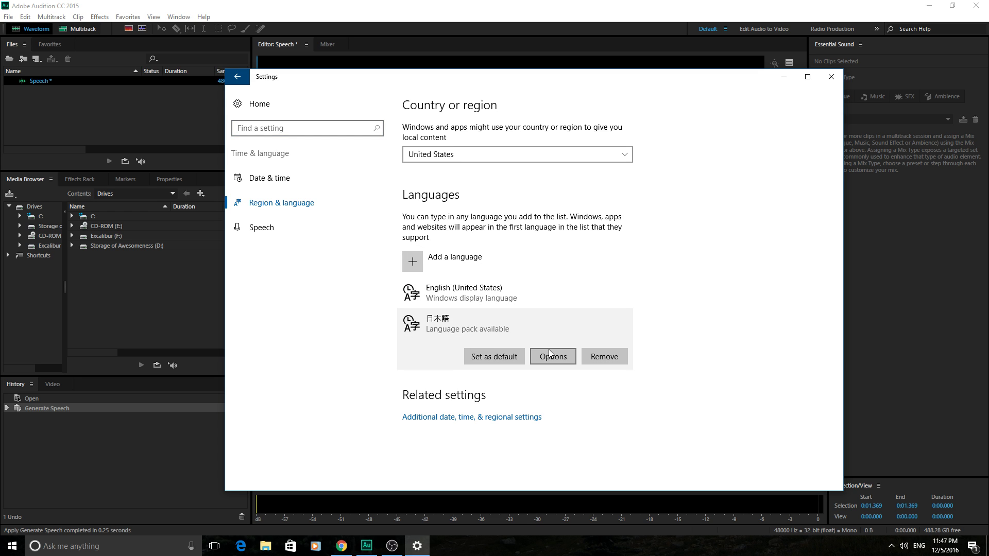
click(549, 350)
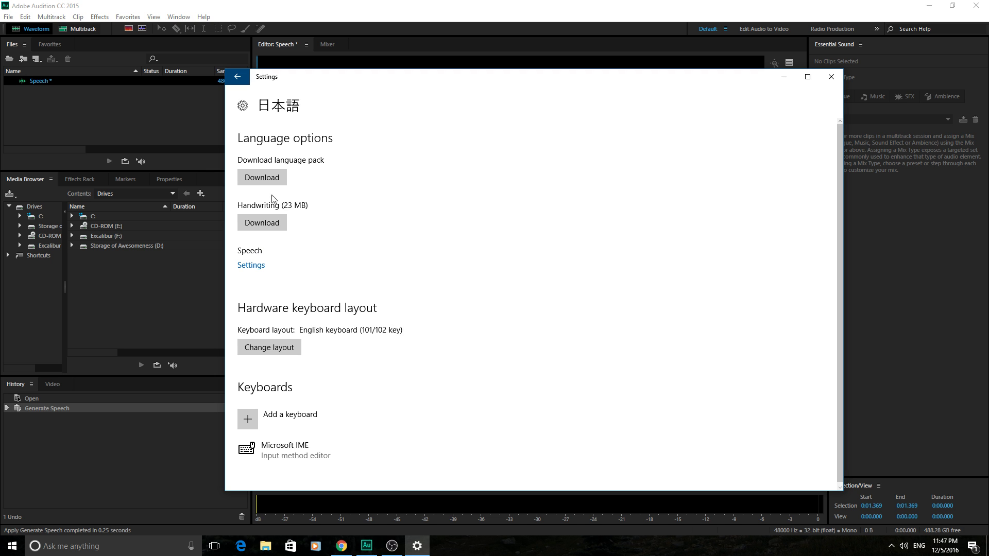
click(237, 77)
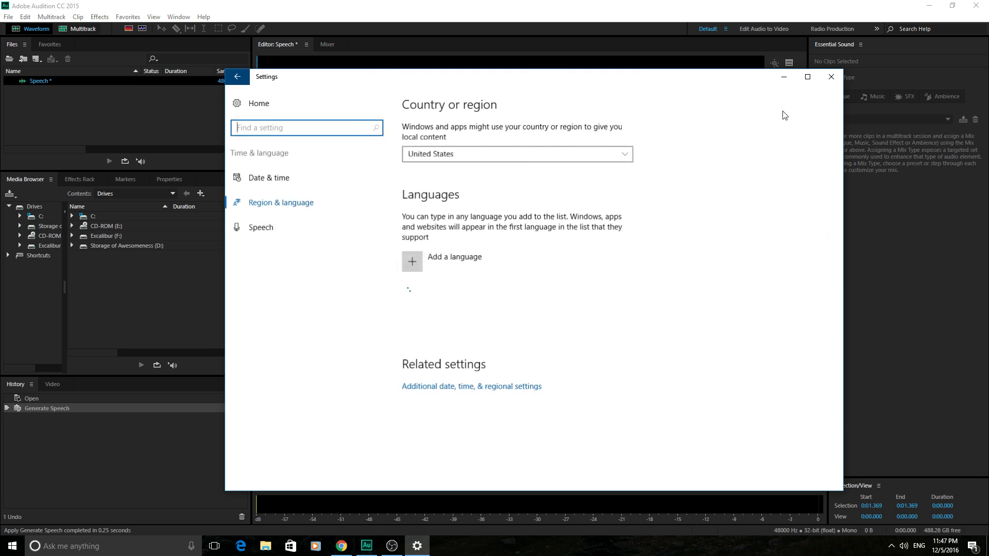
Close Settings and open Generate Speech in Audition, keeping English (United States) as the language
click(828, 80)
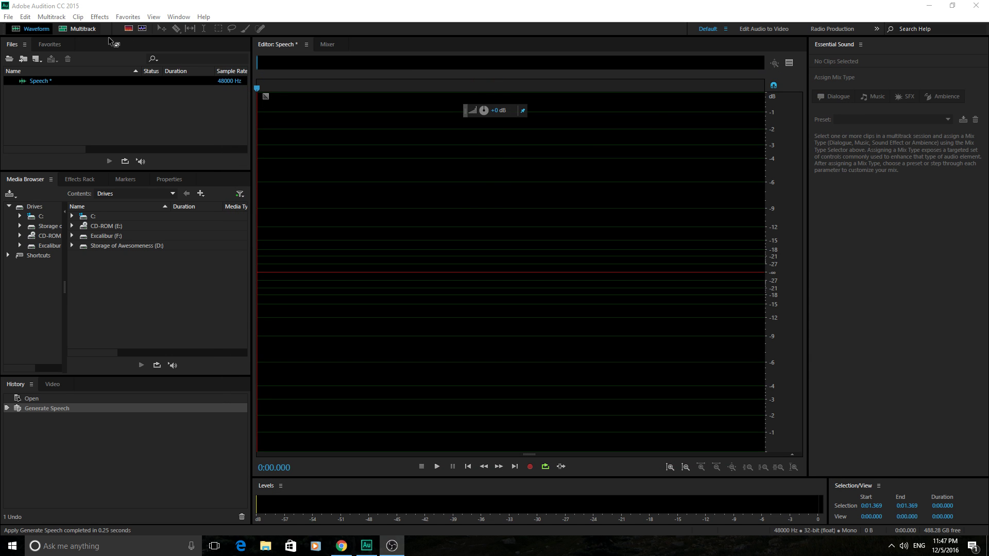
click(99, 17)
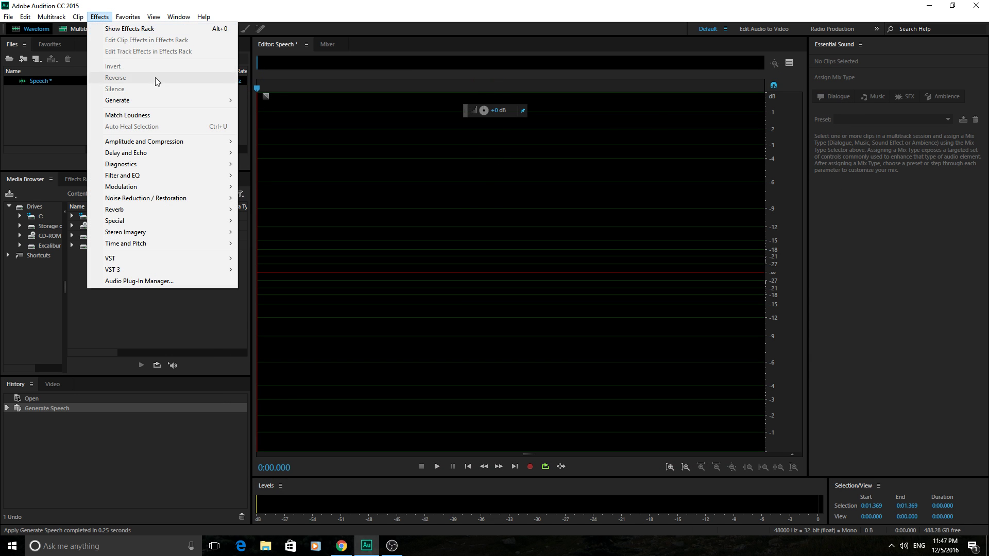
mouse_move(159, 100)
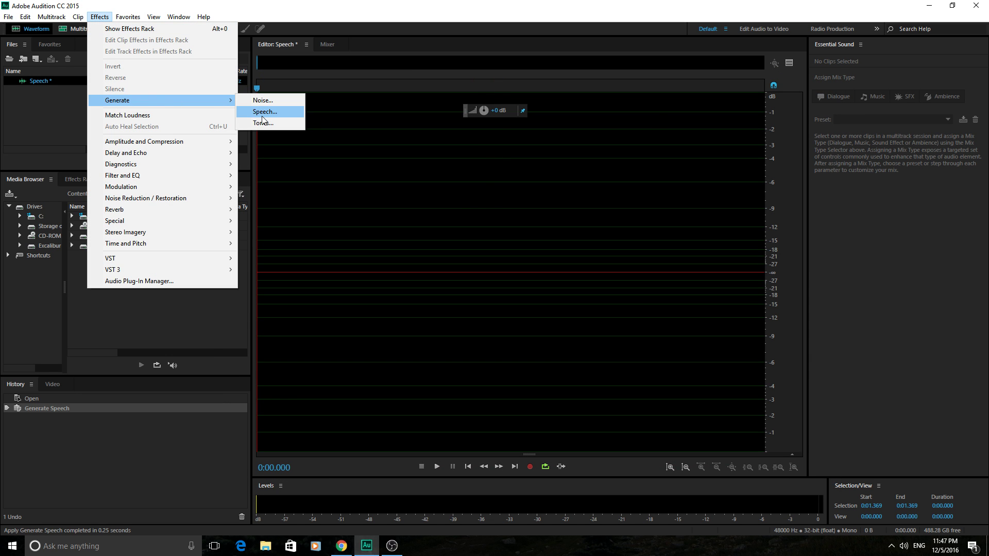
click(262, 118)
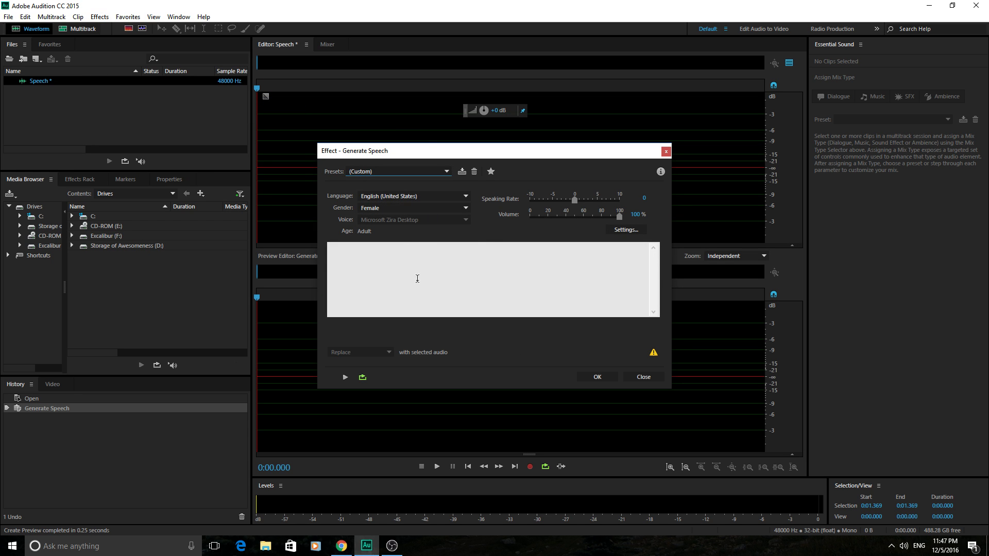
click(413, 202)
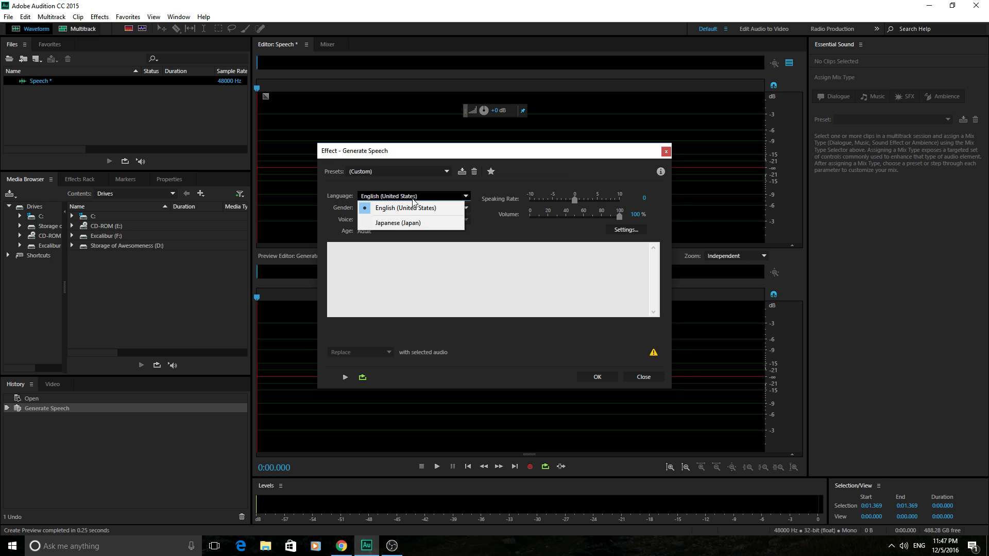
click(438, 189)
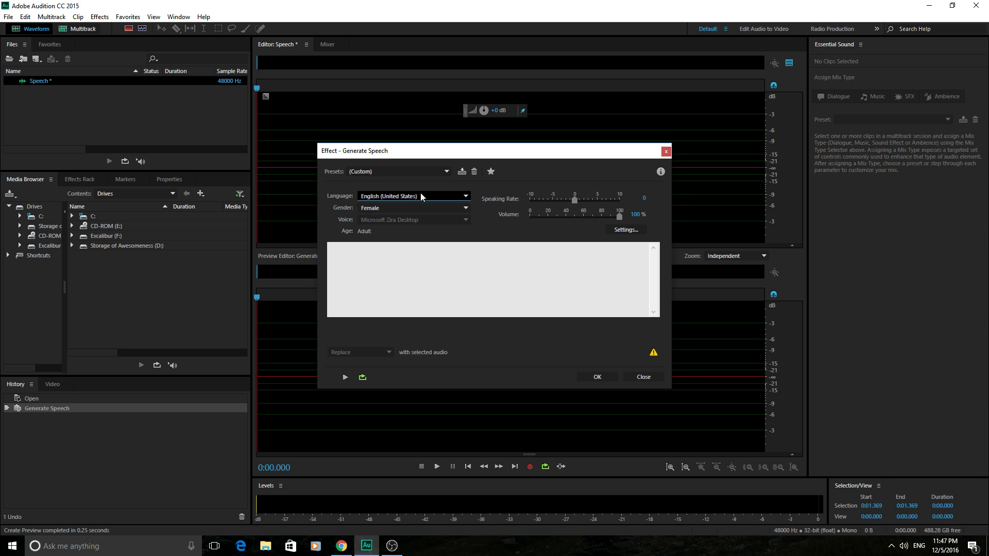
Enter 'Hello, AdobeMasters here. How are you today?' and preview the 4.61-second speech
click(374, 269)
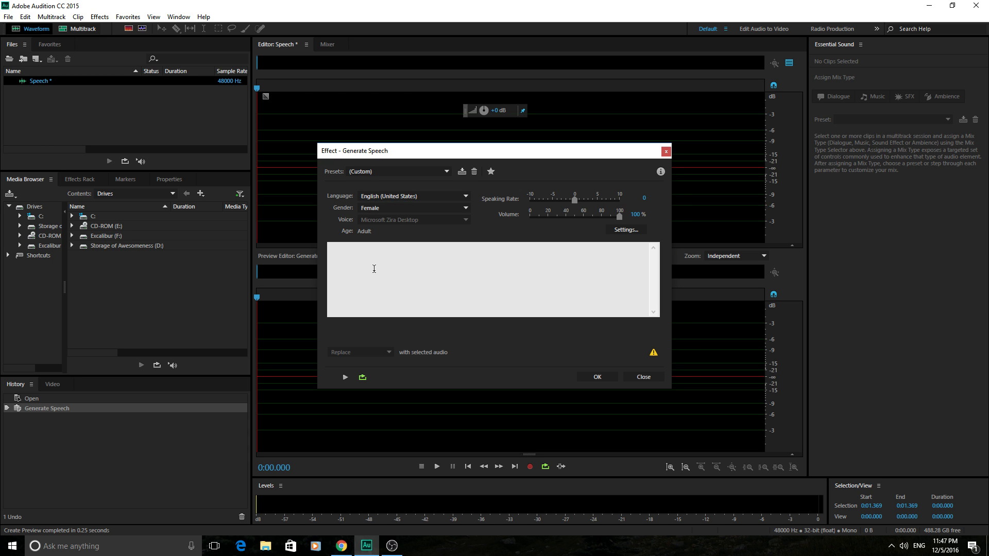
text(Hello, Adobe)
text(Masters here. )
text(Howe re you todaY?)
click(346, 378)
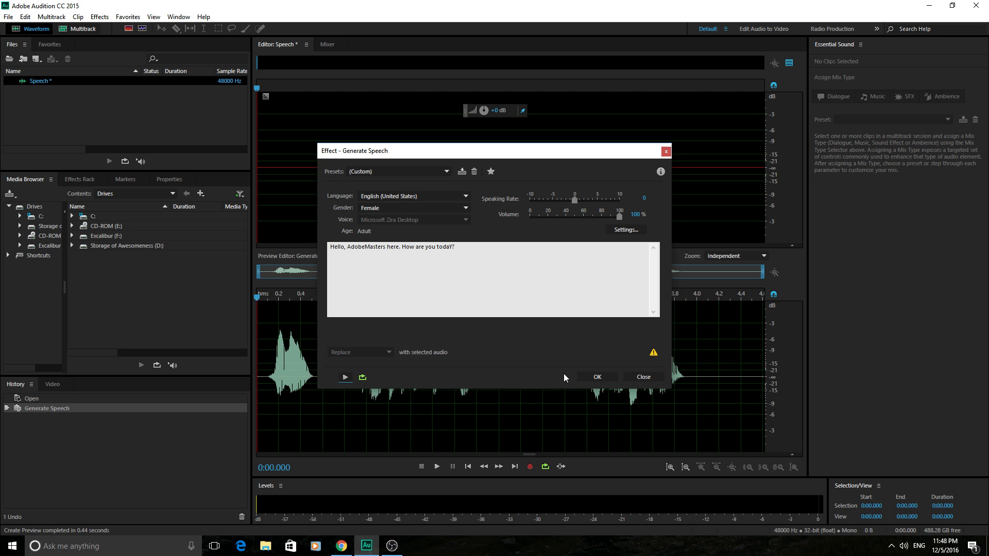
click(348, 381)
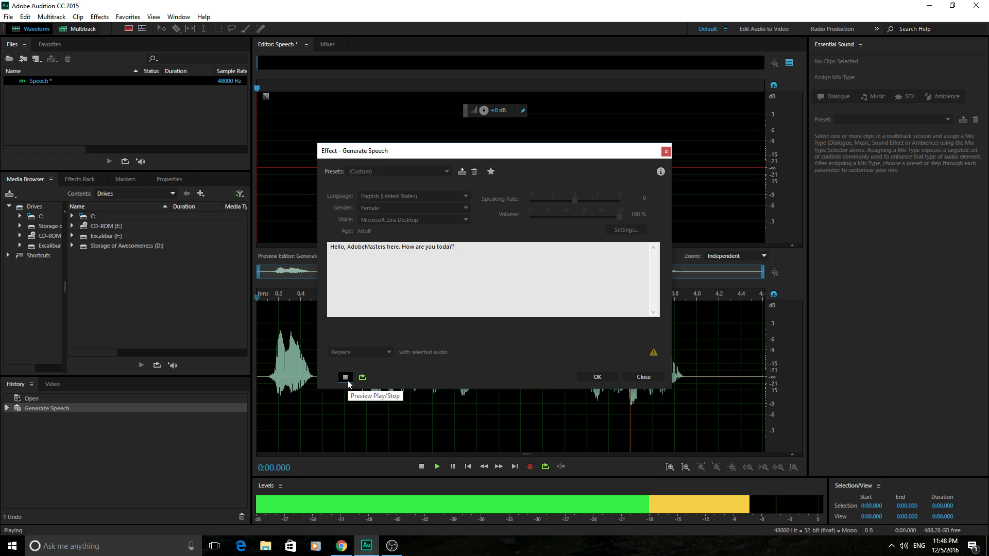
click(348, 380)
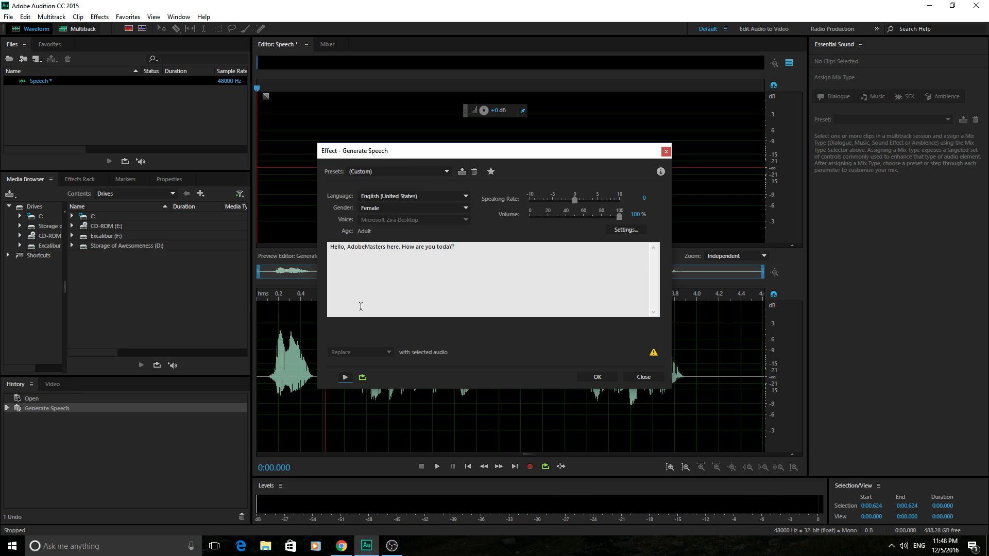
Raise Speaking Rate to 7, preview the 2.08-second result and keep the Female voice
drag(473, 154, 839, 116)
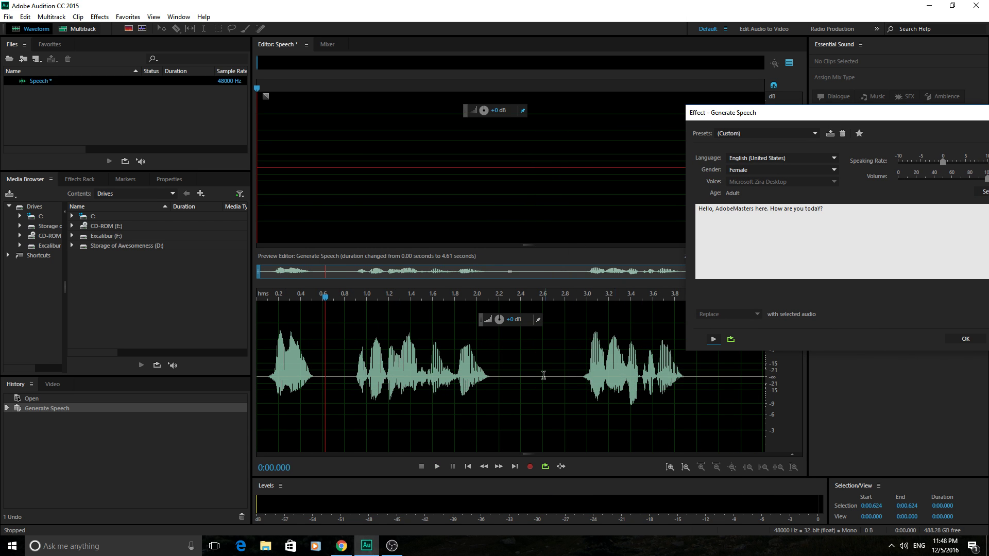
drag(852, 115, 649, 114)
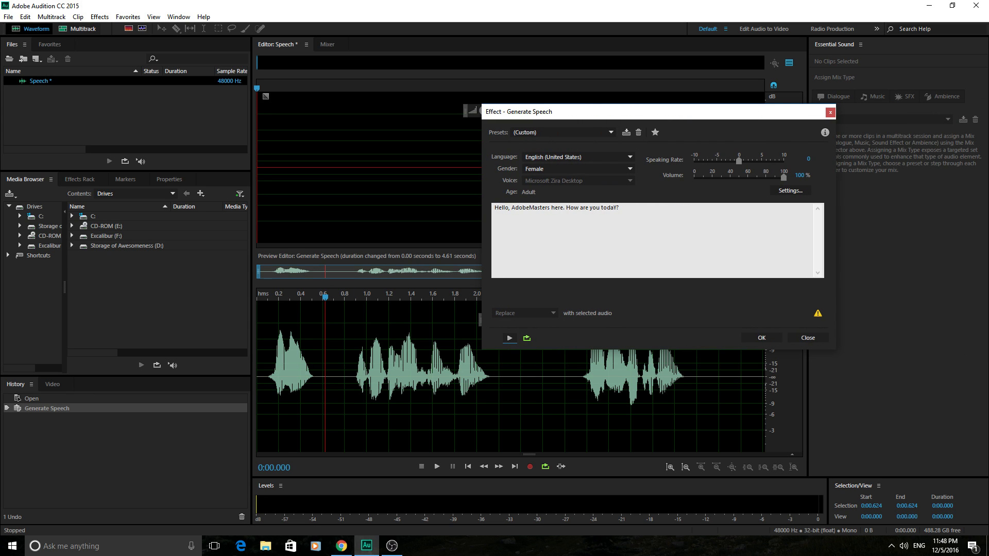
key(alt+Tab)
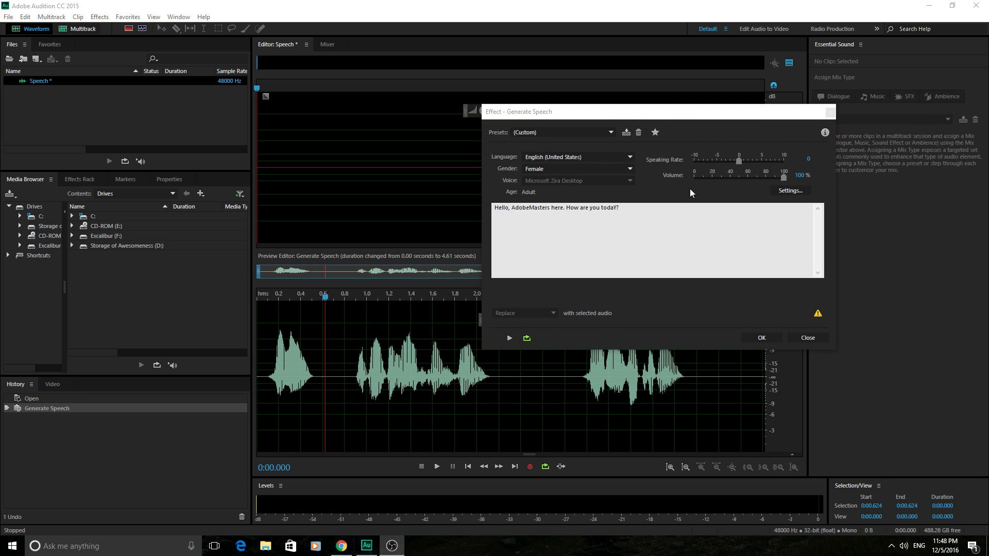
drag(740, 161, 762, 161)
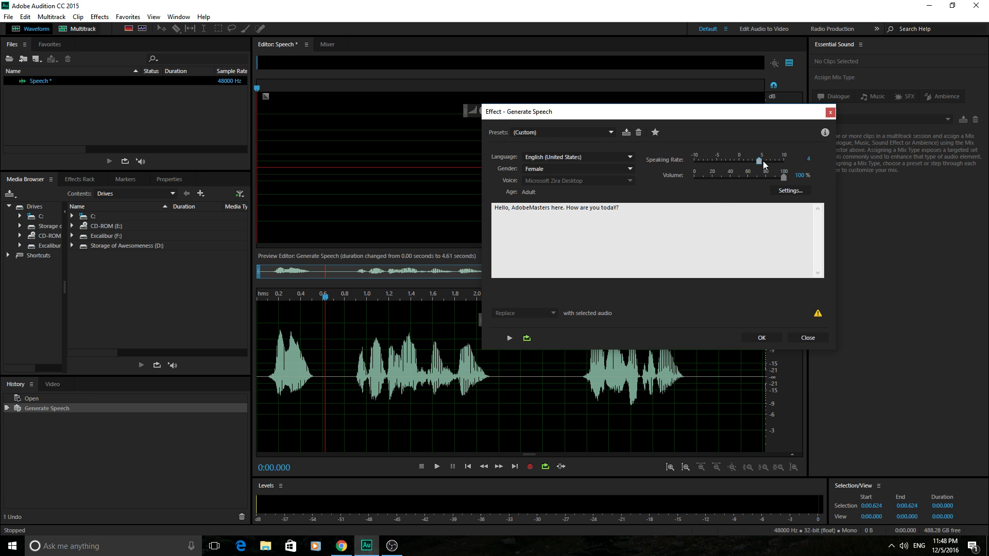
click(506, 342)
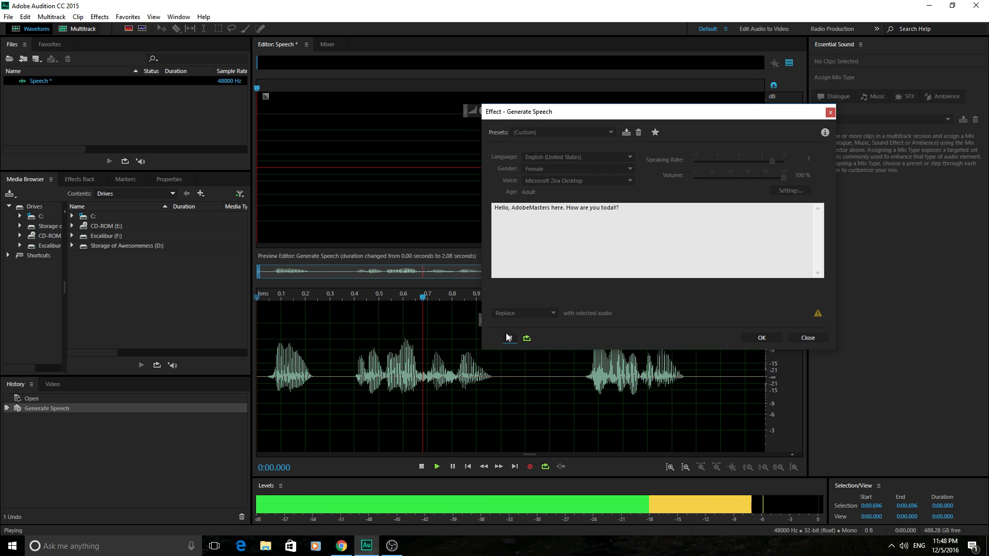
click(507, 338)
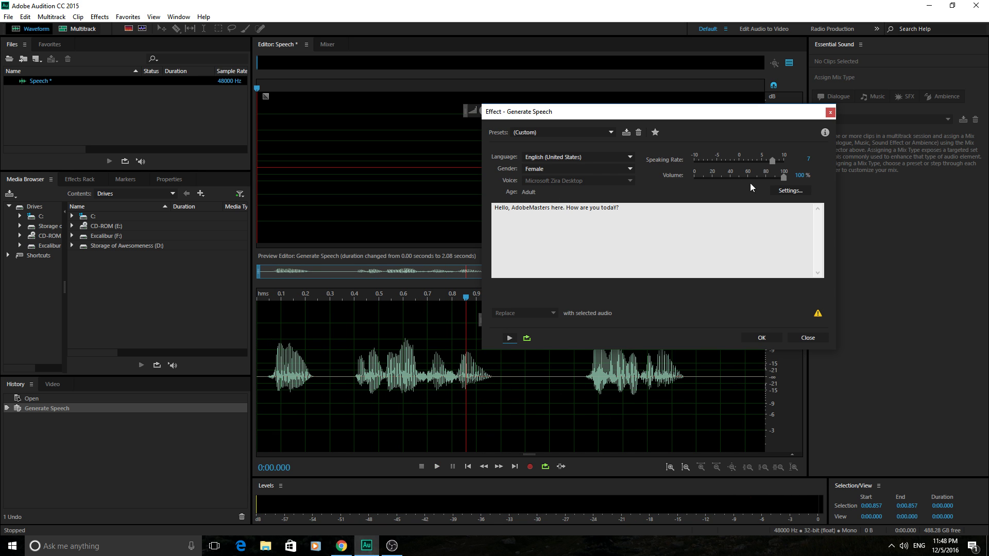
click(611, 165)
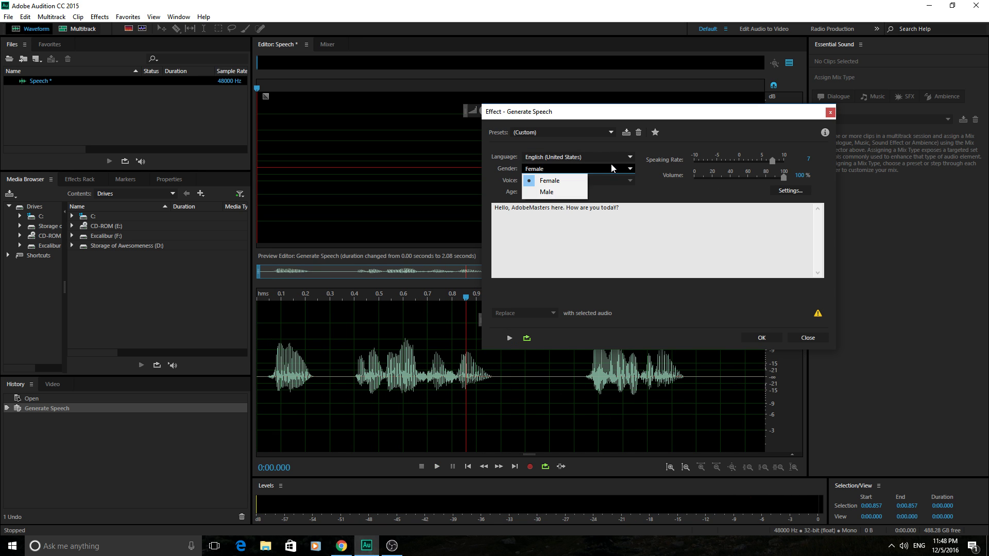
click(620, 202)
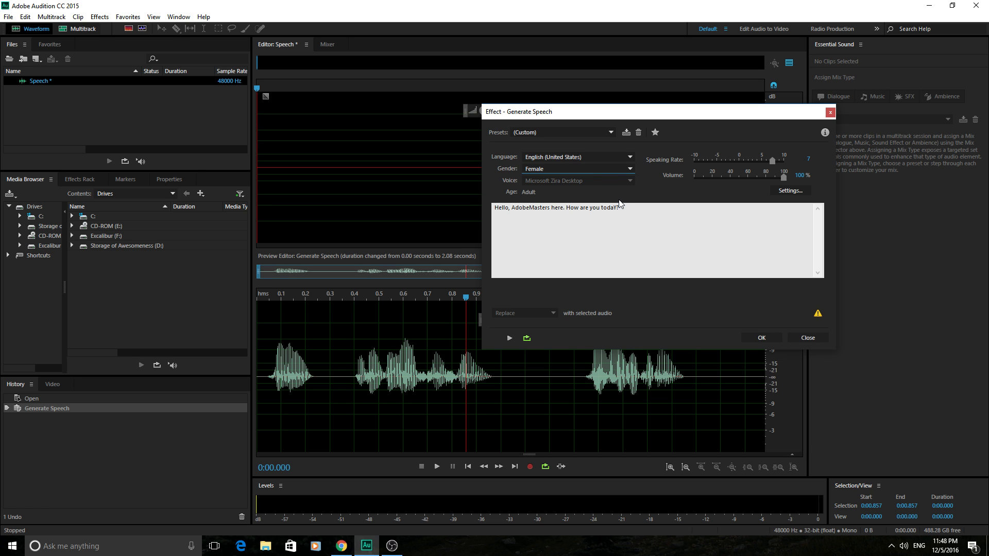
Switch to Japanese (Japan) with Microsoft Haruka Desktop at rate 0 and preview it
click(601, 159)
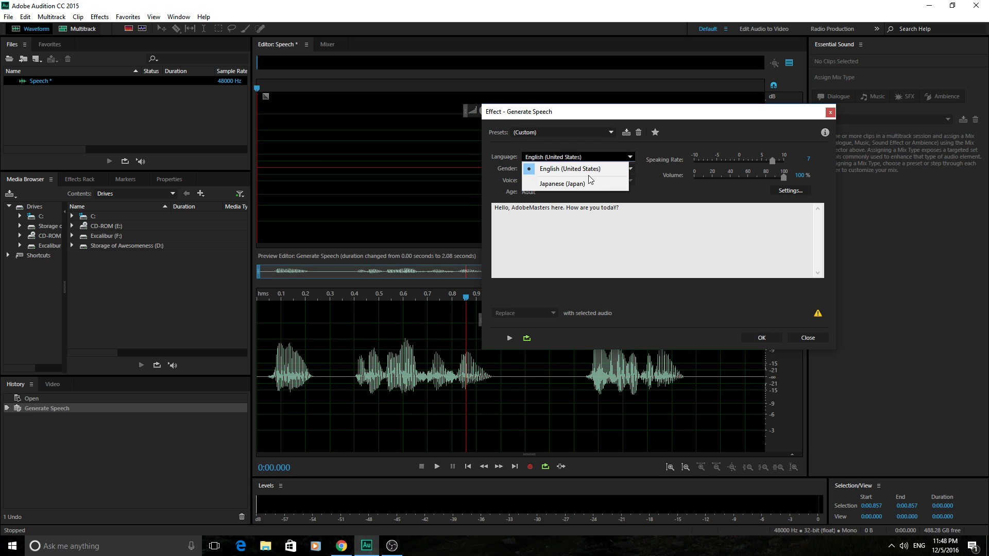
click(586, 184)
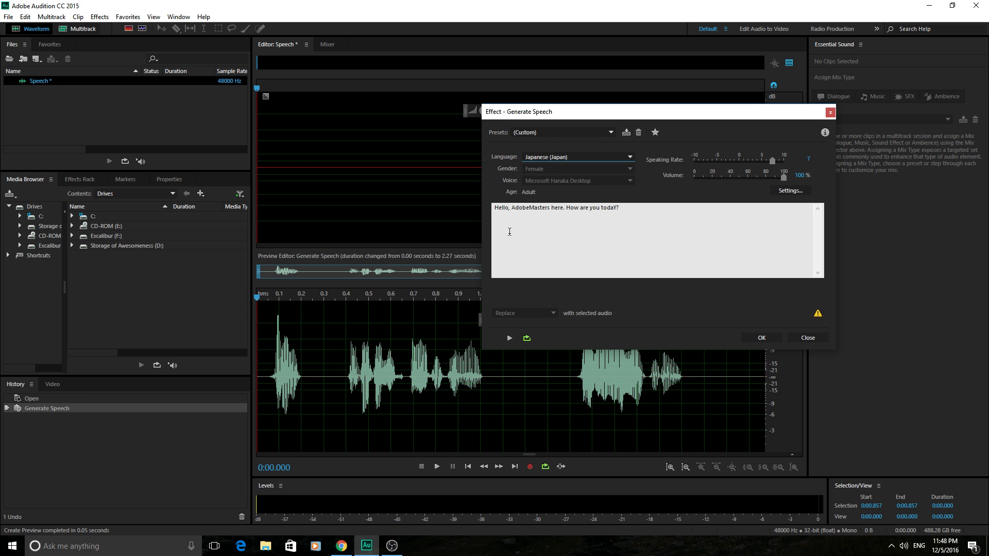
click(509, 338)
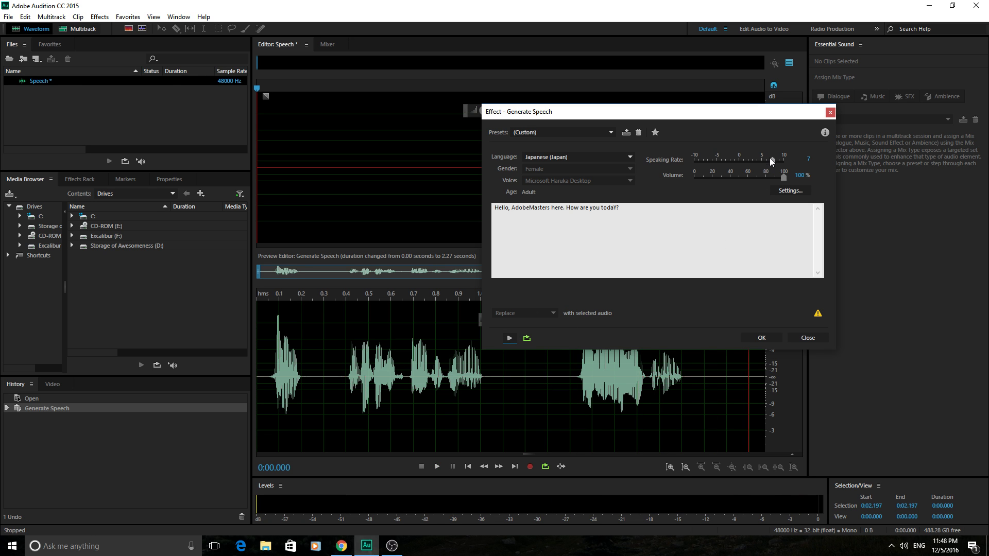
click(509, 338)
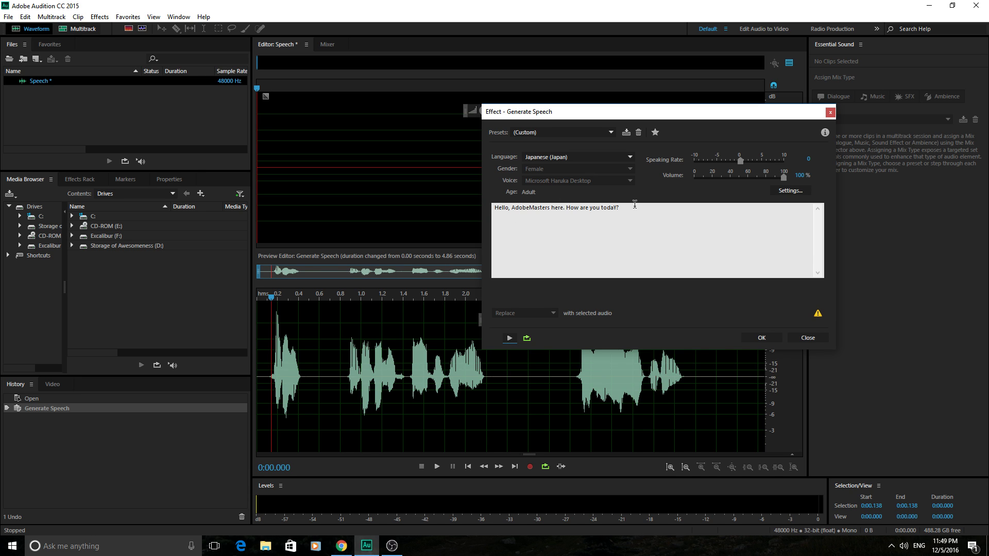
Delete the English speech text and switch the keyboard input to Japanese IME
drag(635, 205, 458, 209)
key(Delete)
click(920, 545)
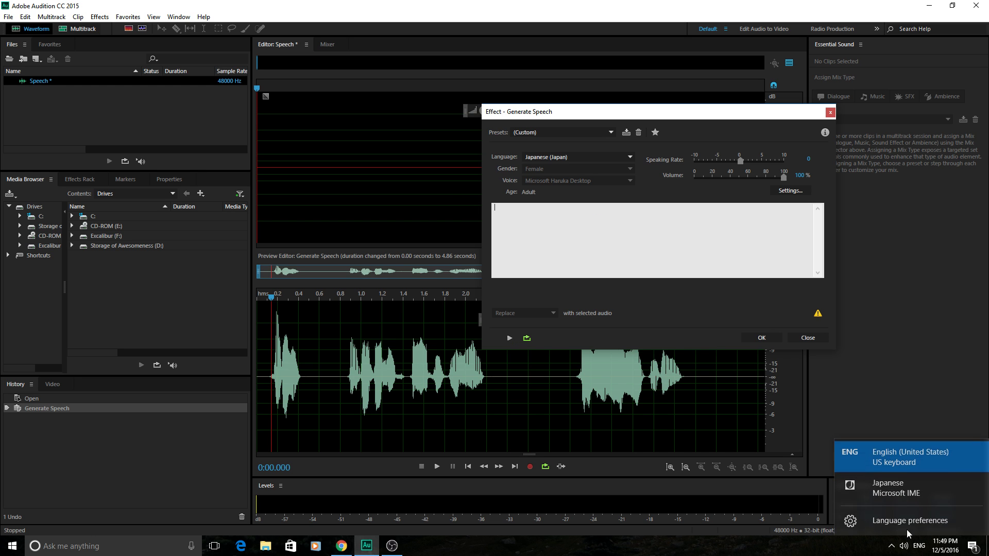
click(901, 497)
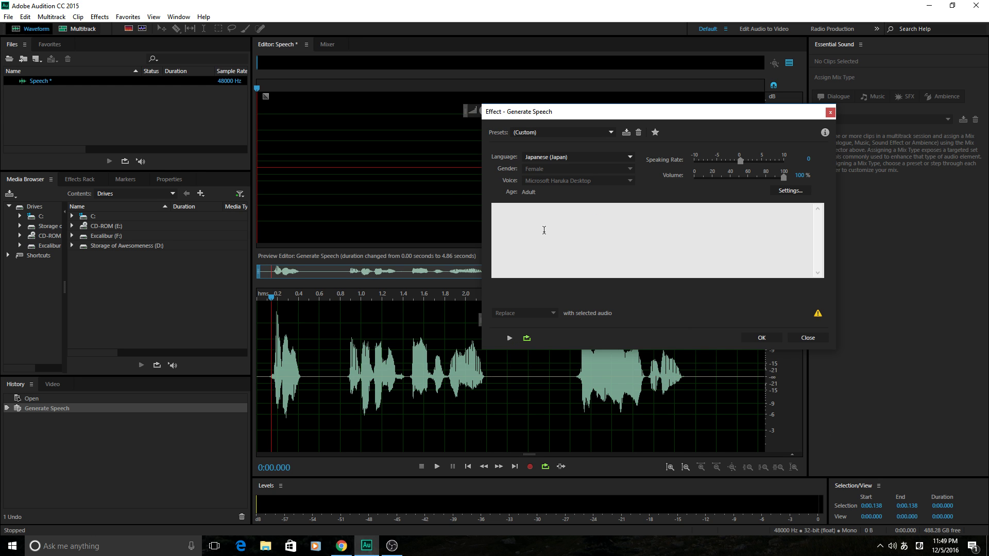
Type a Japanese self-introduction sentence with kanji and katakana, and preview it at 2.11 seconds
text(ぼく)
text(の)
text(なまえ)
key(space)
key(Return)
text(は)
key(BackSpace)
text(くると)
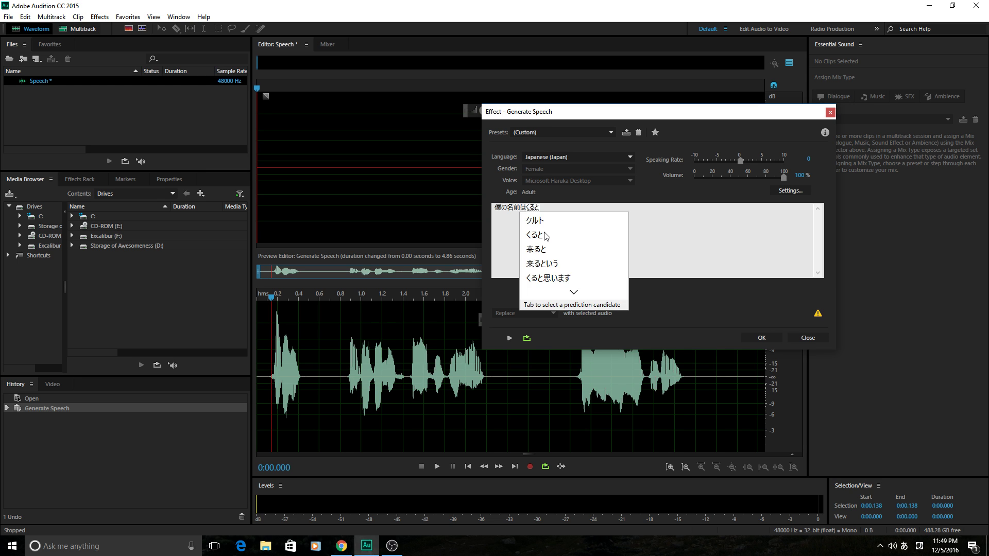
key(Tab)
key(Return)
text(です。・)
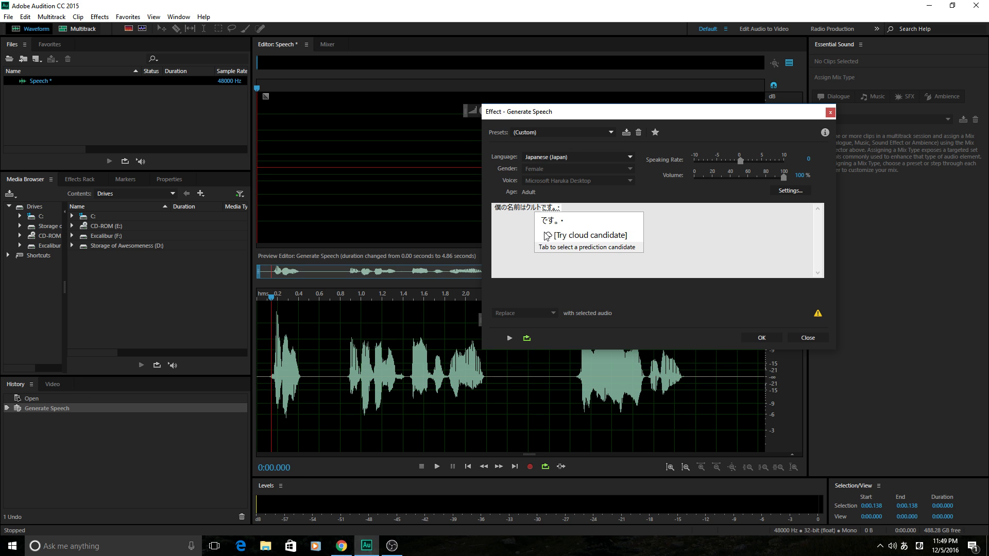
key(BackSpace)
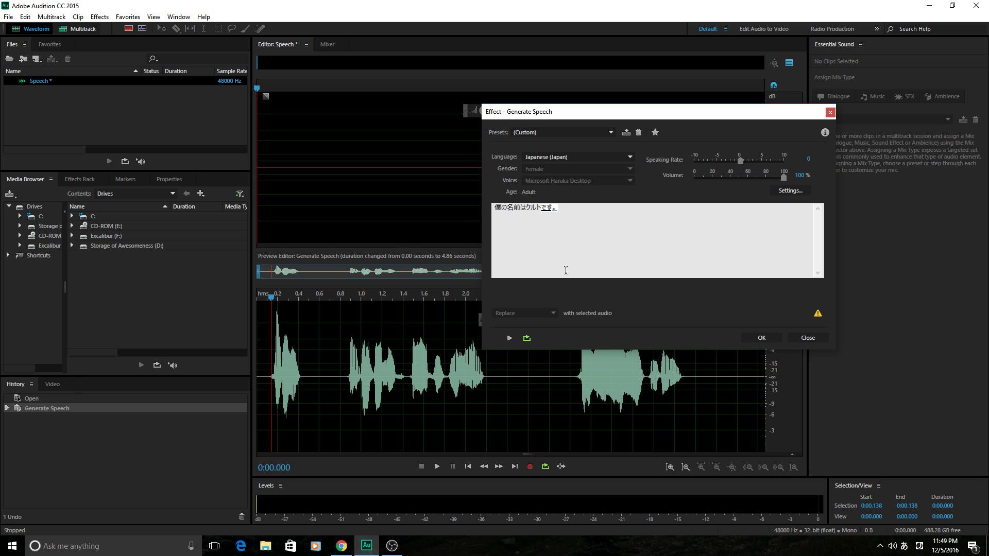
click(509, 338)
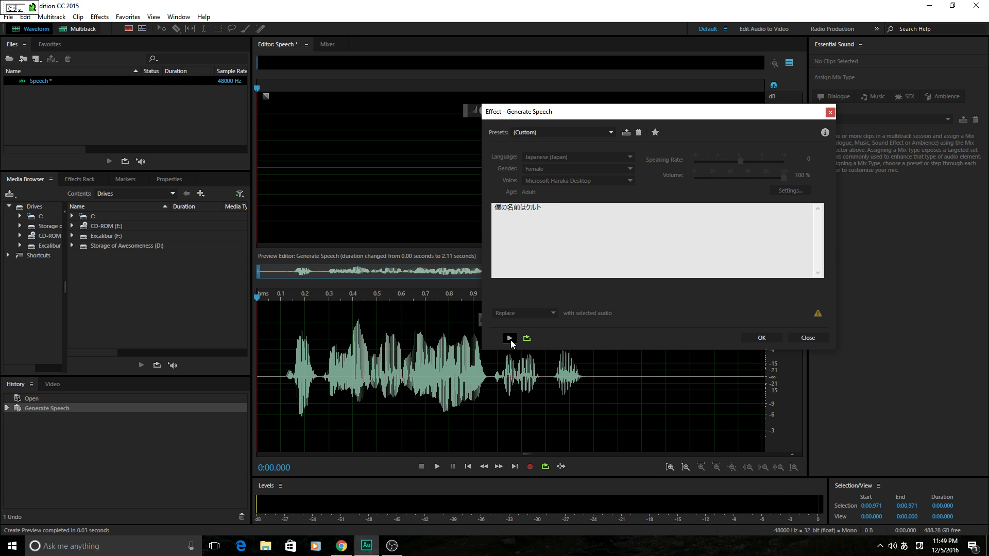
Finish the kanji conversion of the Japanese sentence and replay the 2.47-second preview
click(510, 339)
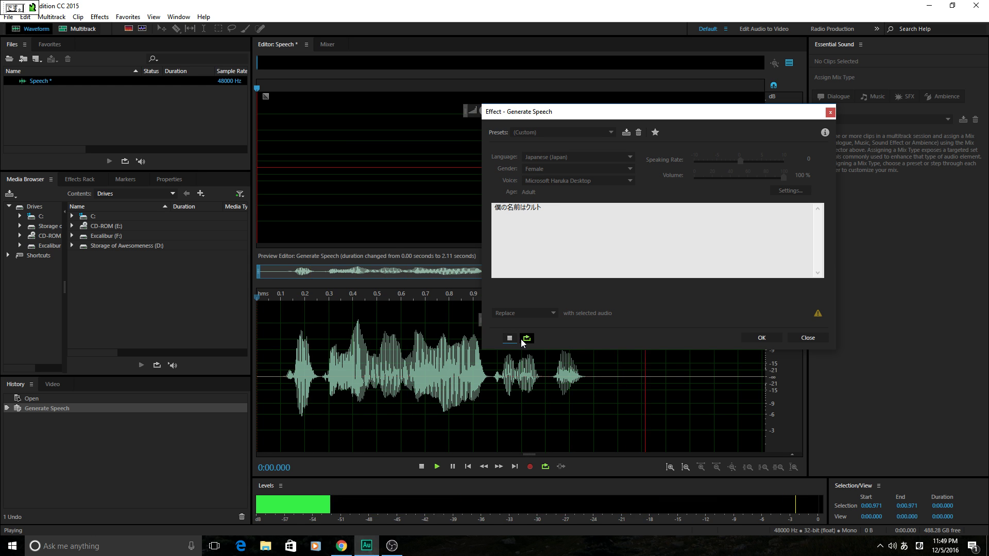
key(space)
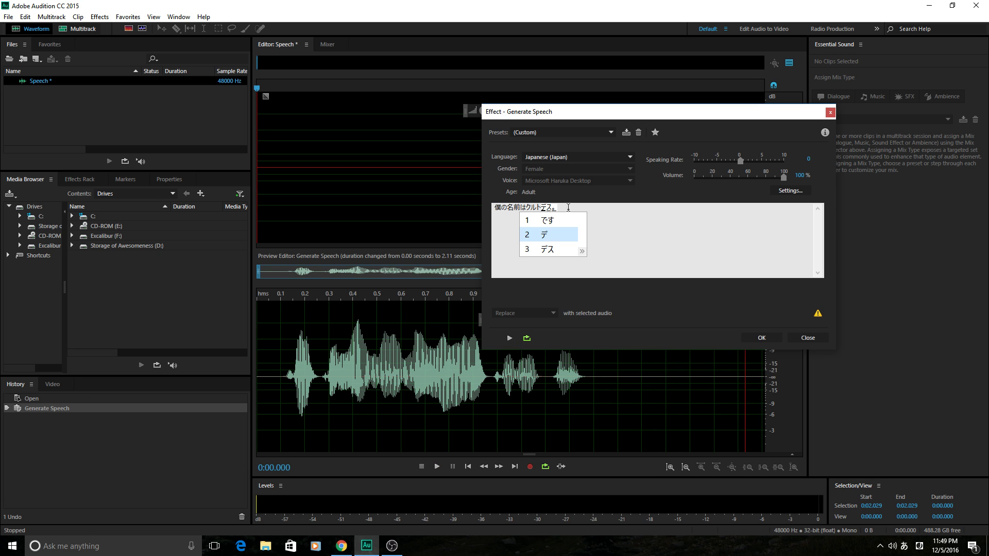
key(1)
key(Return)
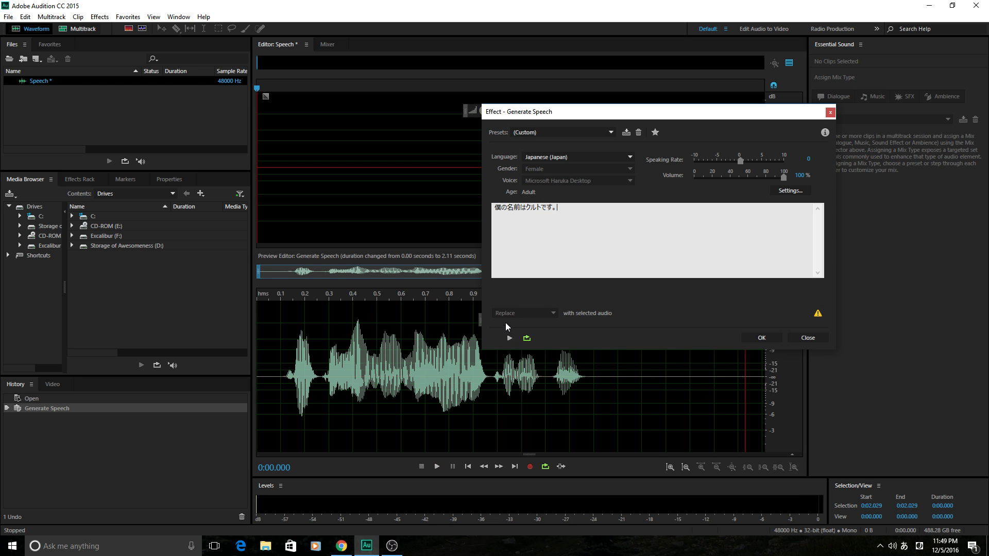
click(506, 339)
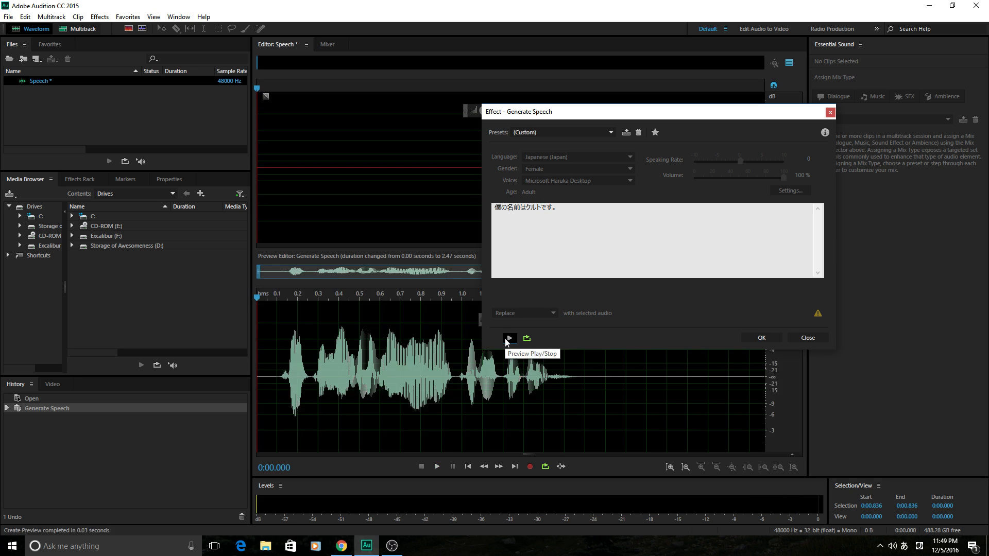
click(509, 338)
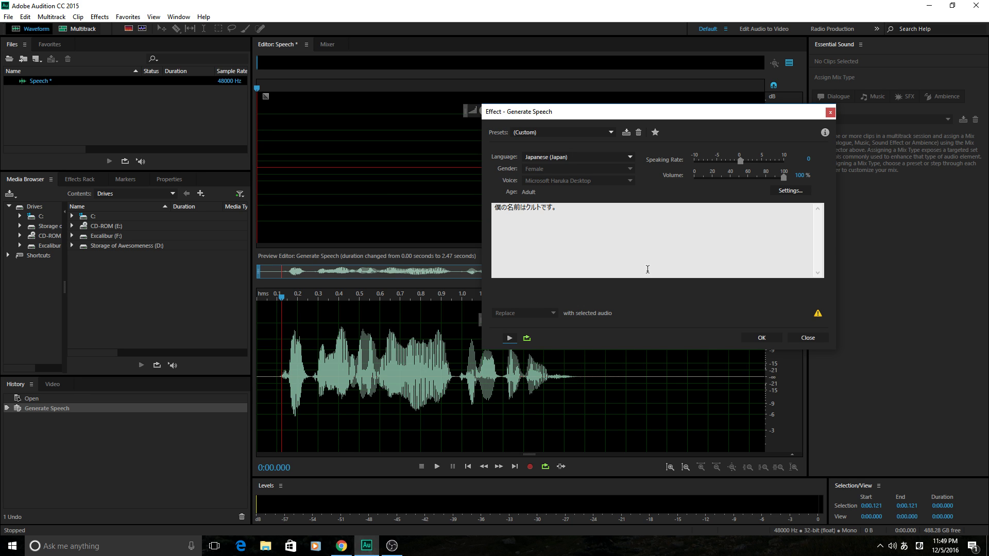
Apply the Japanese speech to the file and play it from about 0:00.100
click(760, 339)
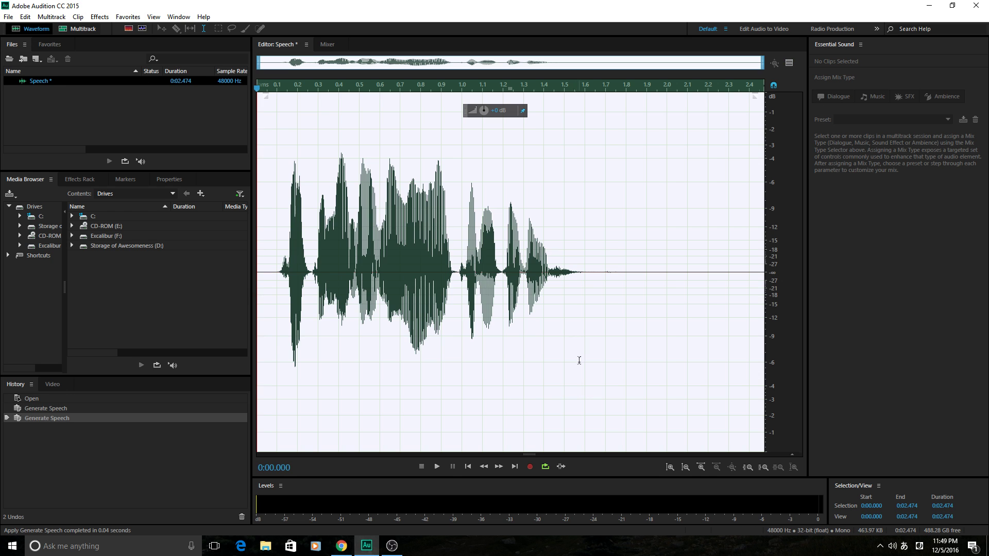
click(573, 260)
click(272, 258)
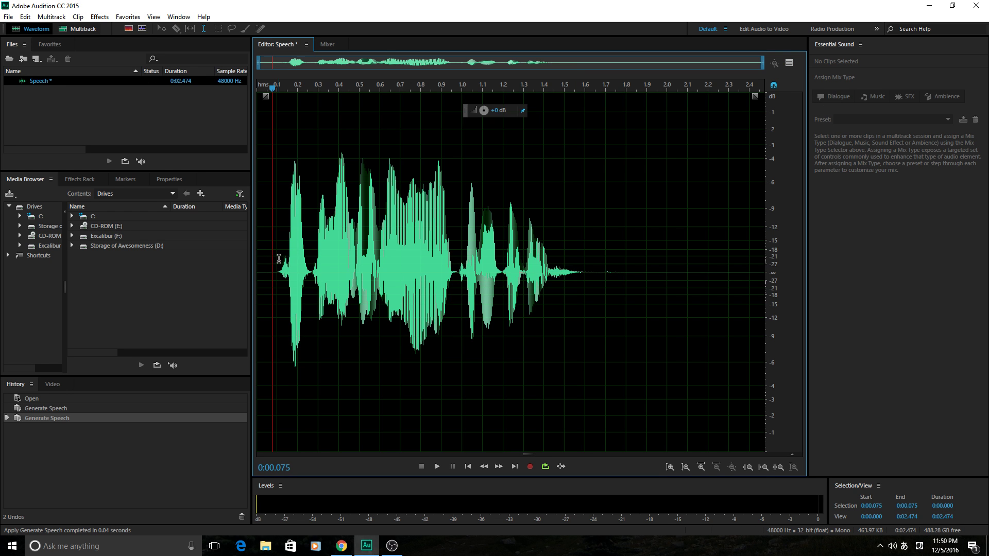
click(278, 248)
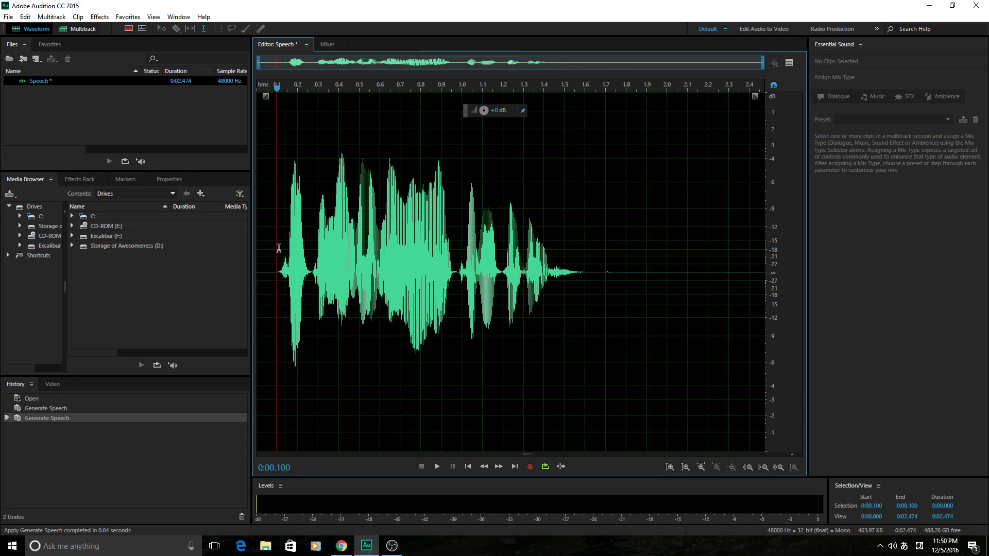
click(441, 466)
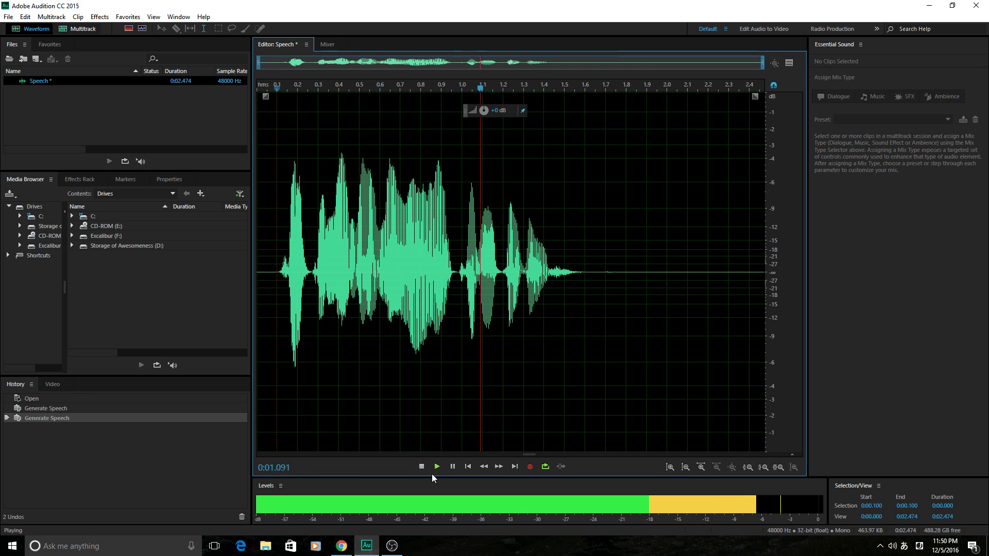
key(space)
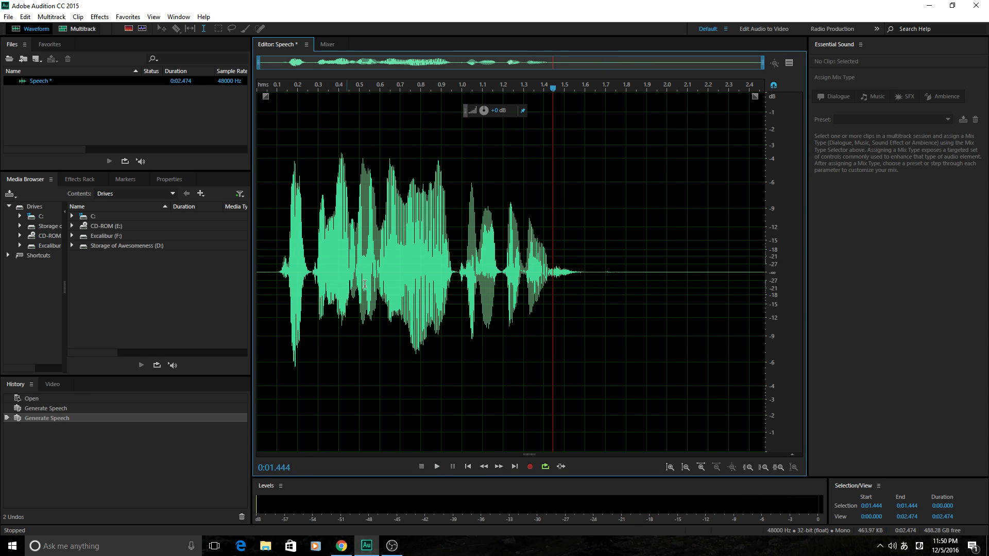
Select the spoken part of the waveform from 0:00.075 to 0:01.535
drag(285, 227, 589, 224)
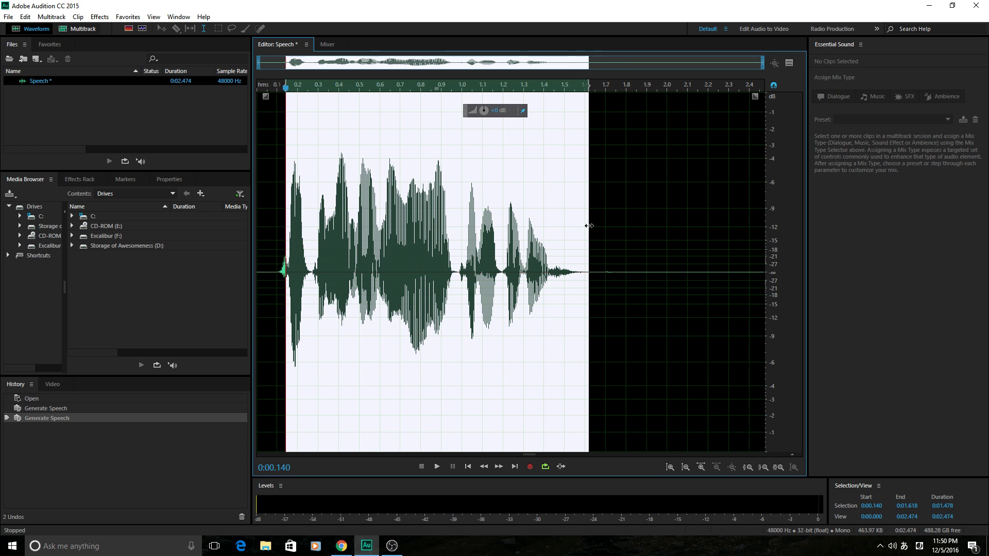
click(539, 222)
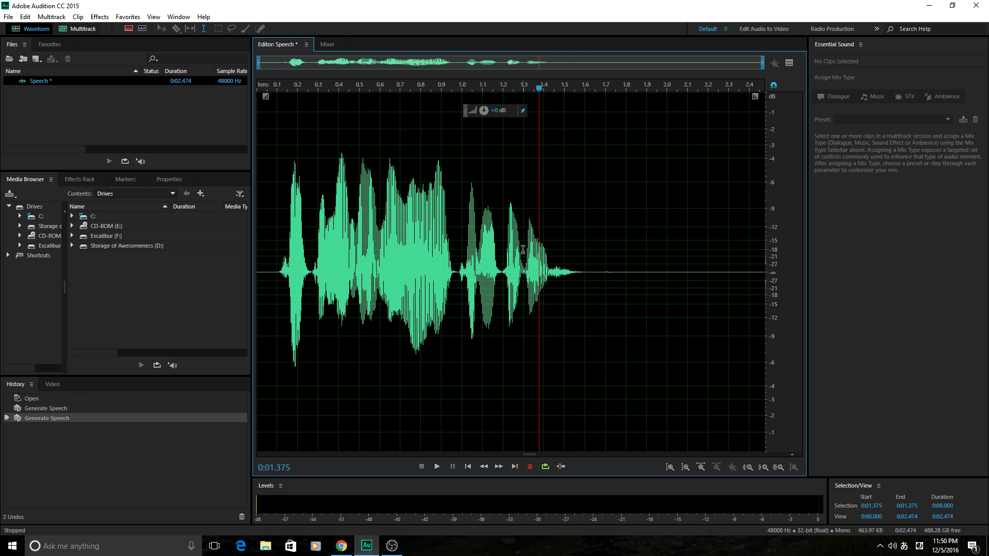
drag(572, 244, 272, 244)
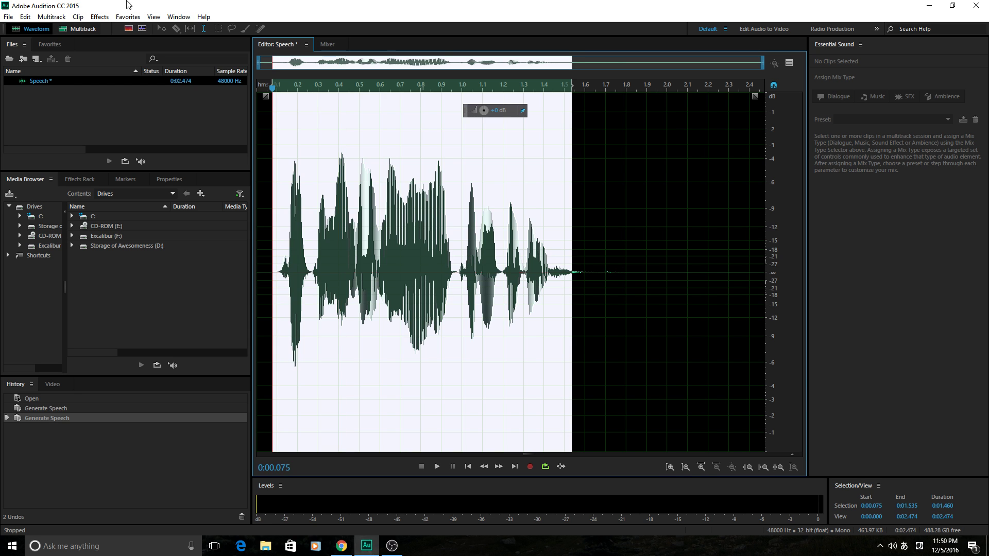
click(111, 20)
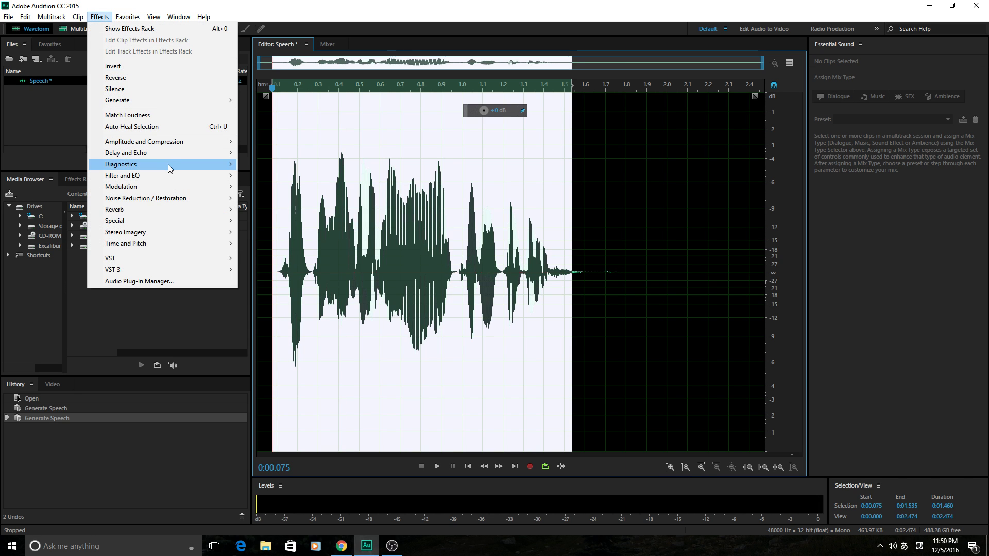
mouse_move(169, 164)
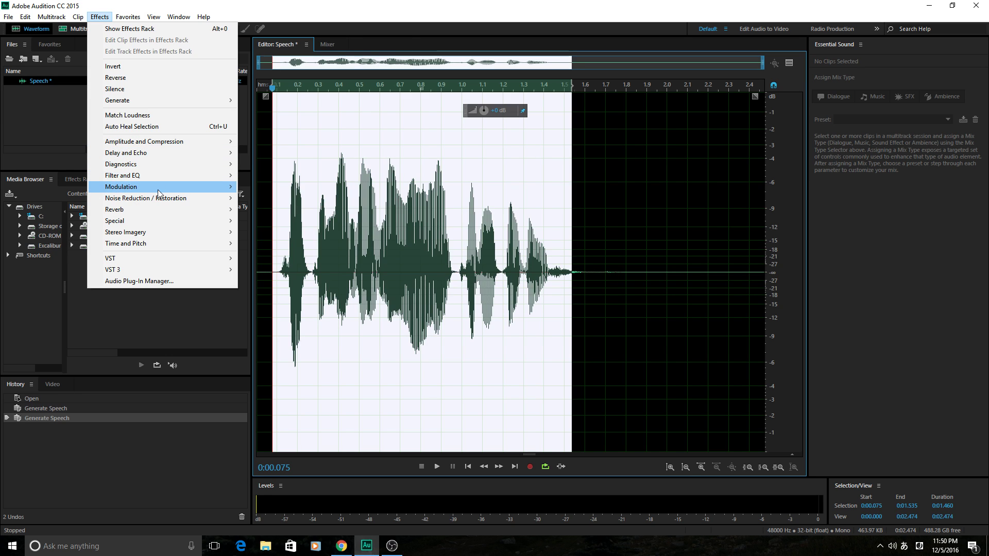
mouse_move(227, 187)
click(278, 209)
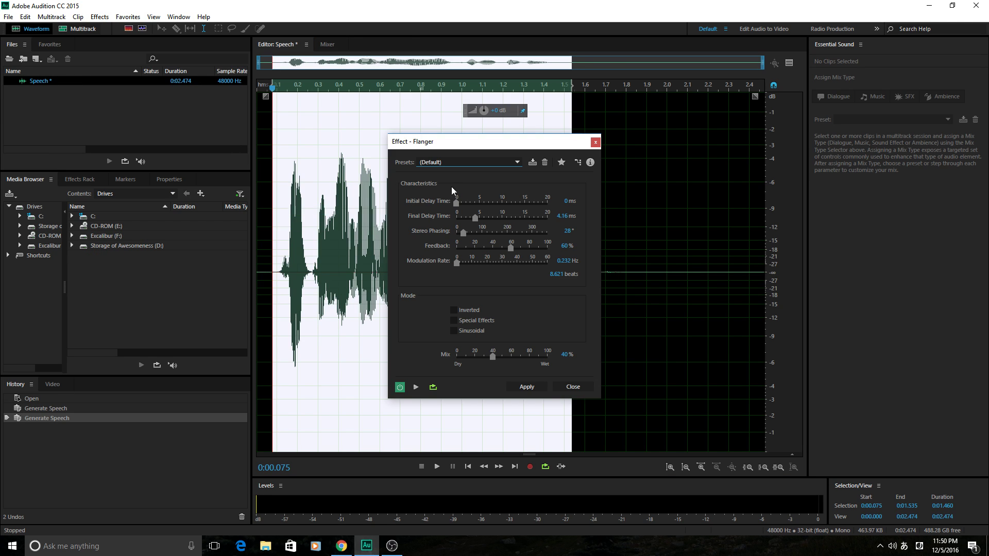
drag(456, 204, 505, 203)
click(416, 387)
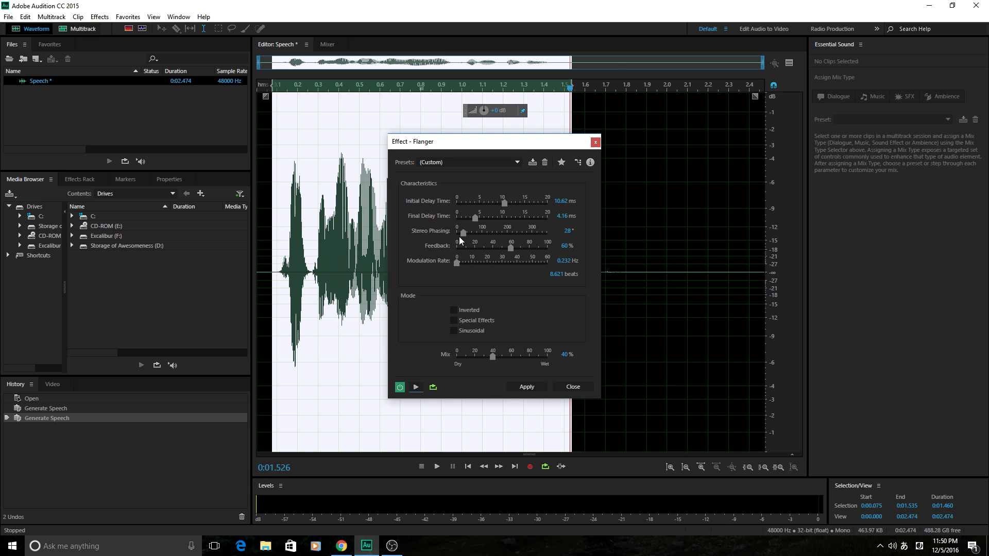
drag(464, 236, 511, 234)
drag(462, 262, 493, 263)
click(416, 387)
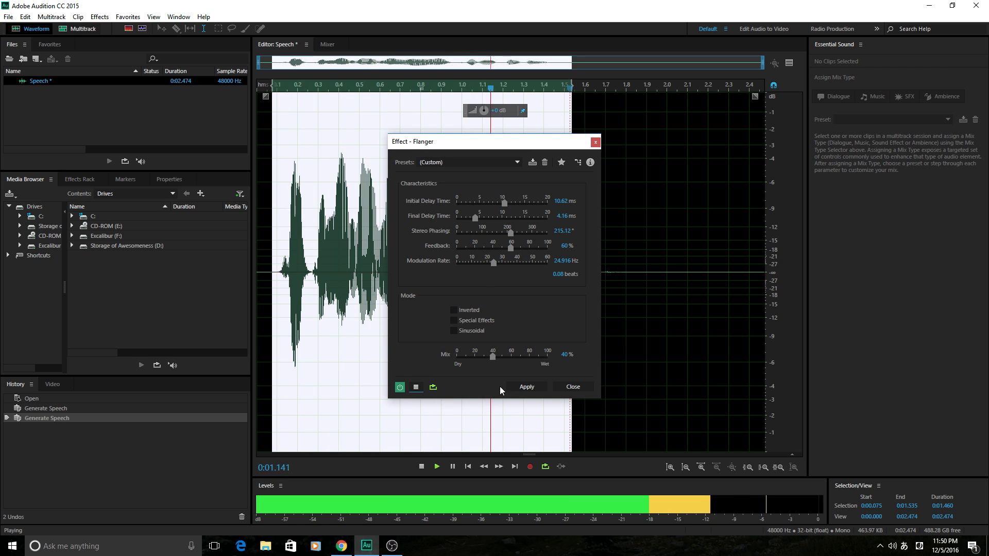
key(space)
click(594, 141)
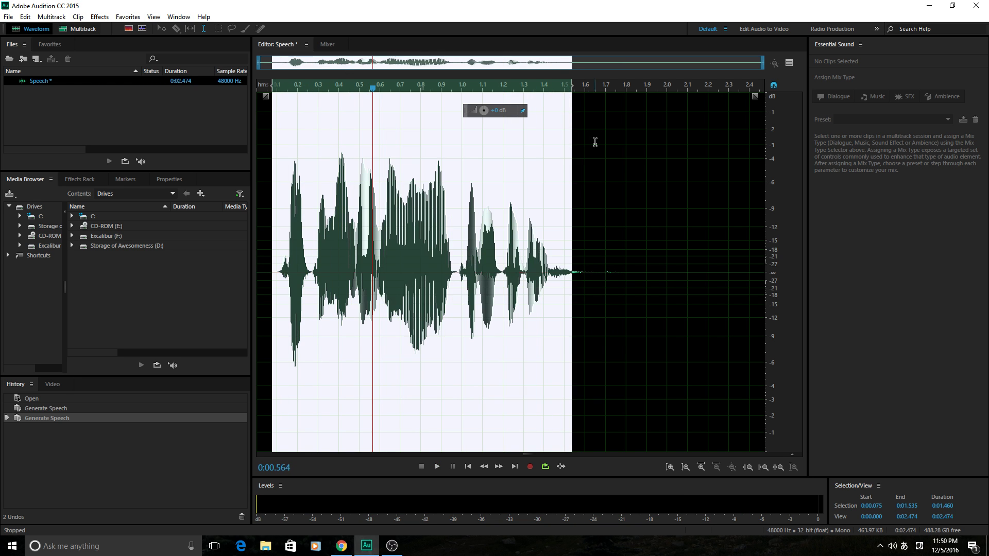
Clear the selection in the Speech waveform, leaving the playhead at 0:00.900
click(439, 261)
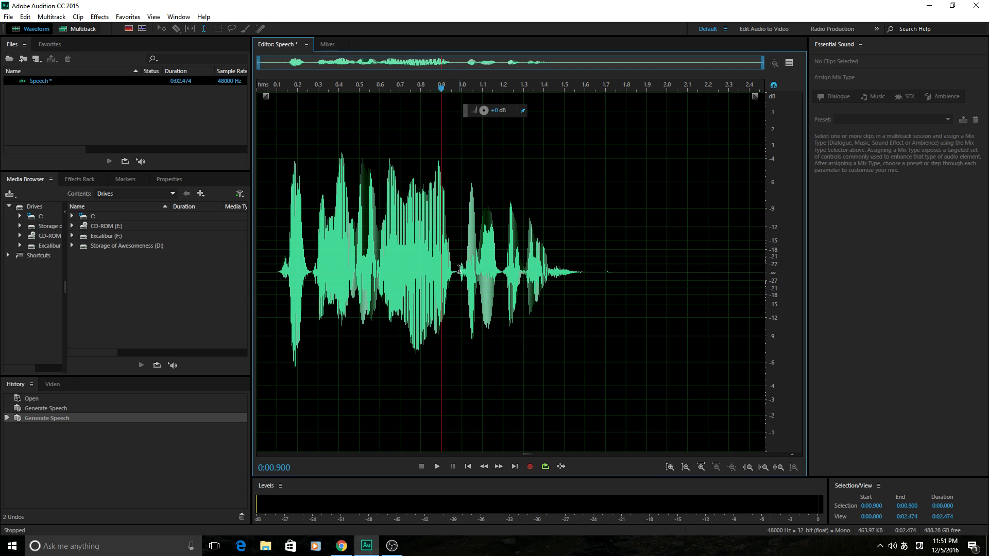
click(99, 16)
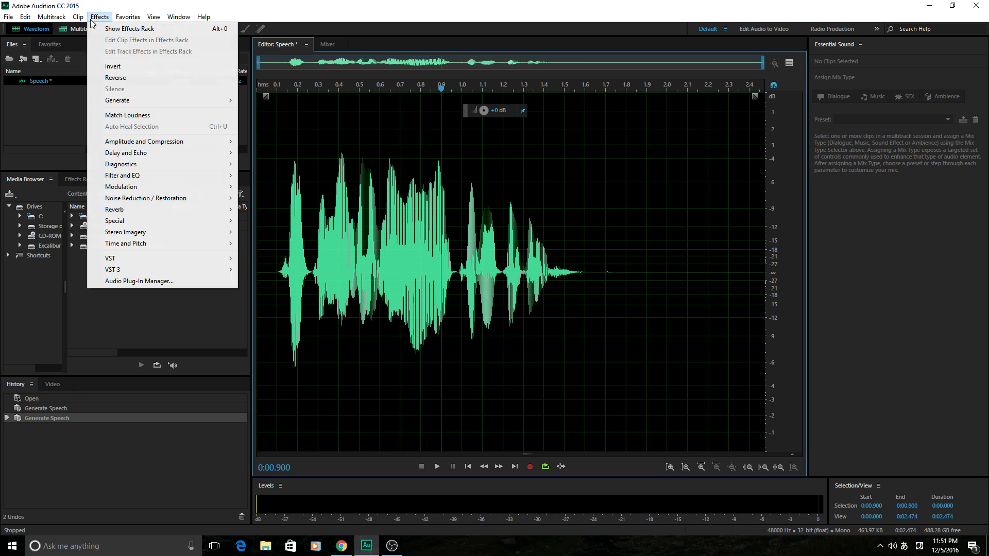
mouse_move(167, 101)
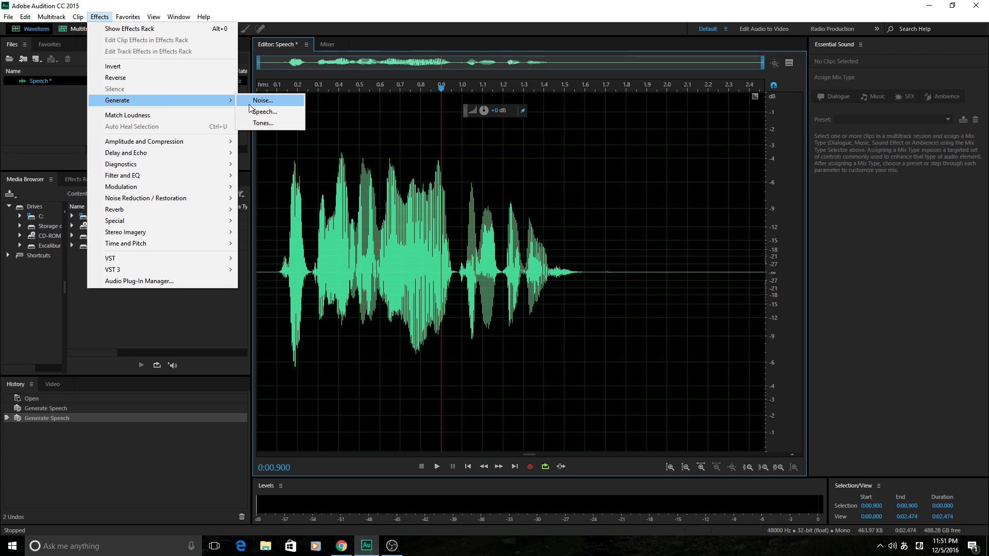
click(141, 537)
click(479, 418)
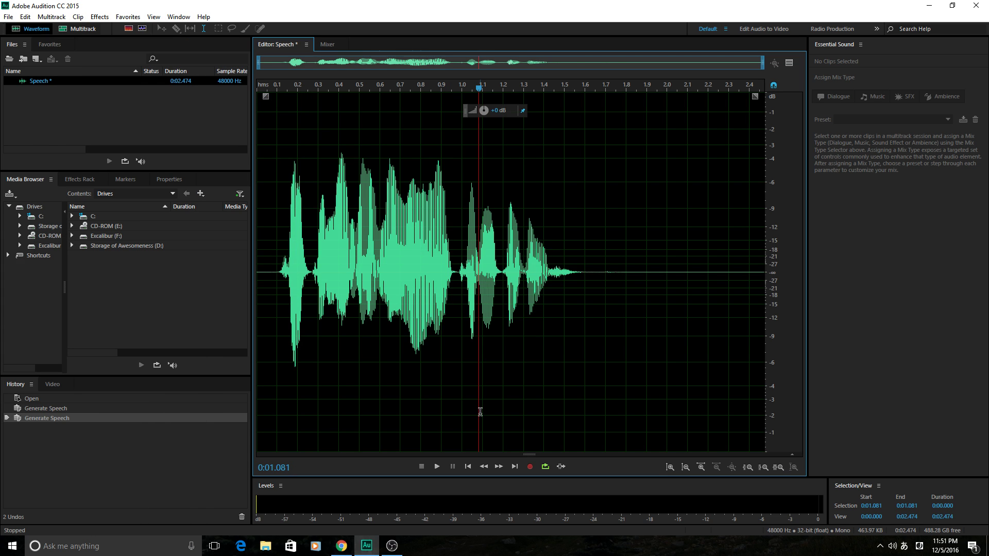